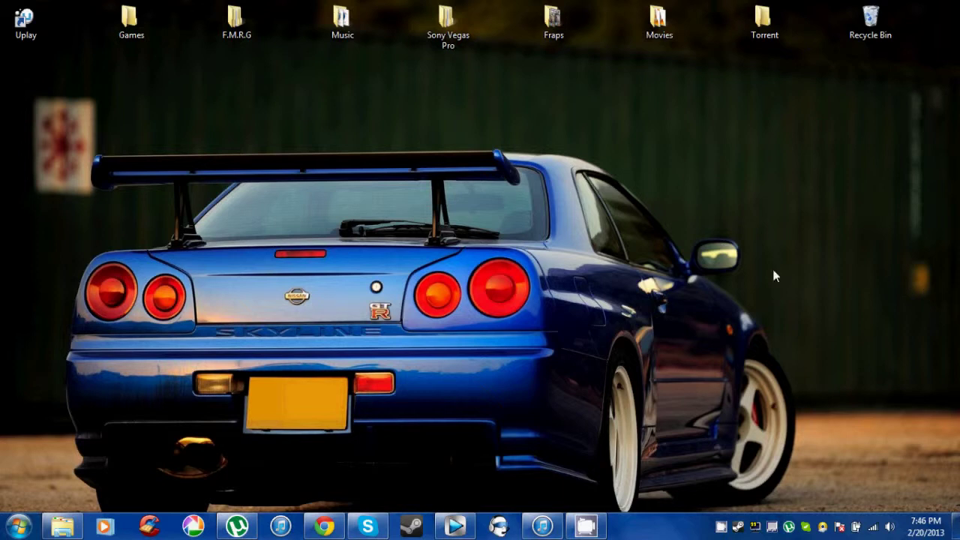
Bring Chrome back and look over the BitTorrent, µTorrent and PowerISO download pages.
click(323, 526)
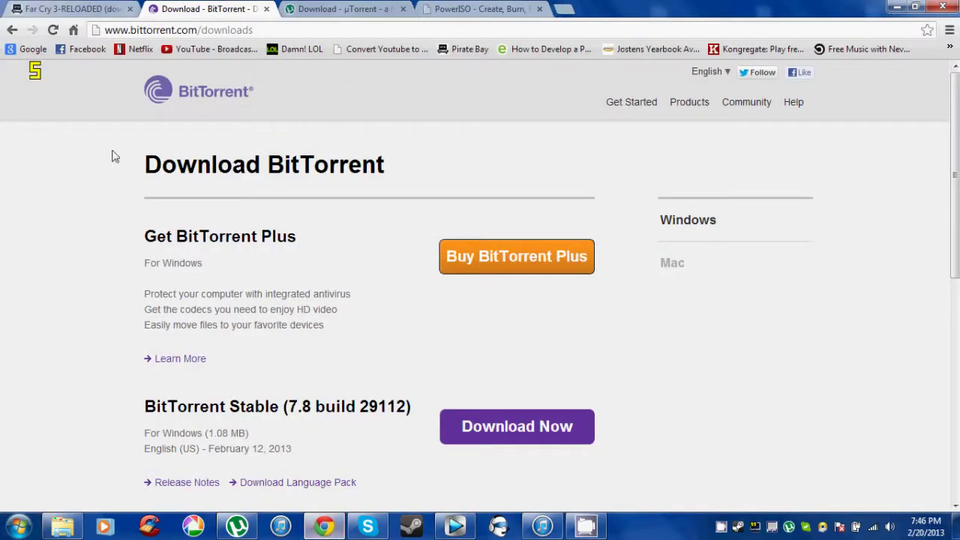
click(105, 7)
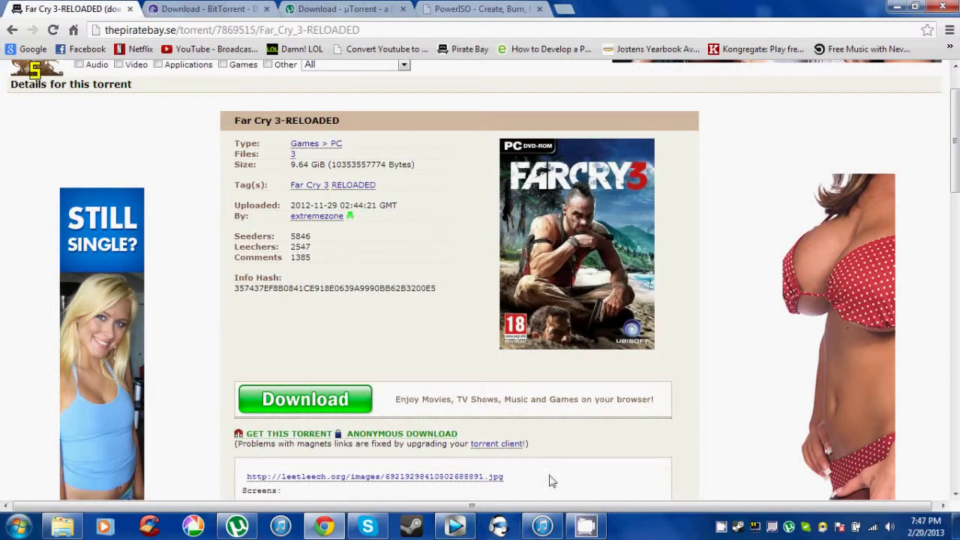
click(242, 12)
click(325, 9)
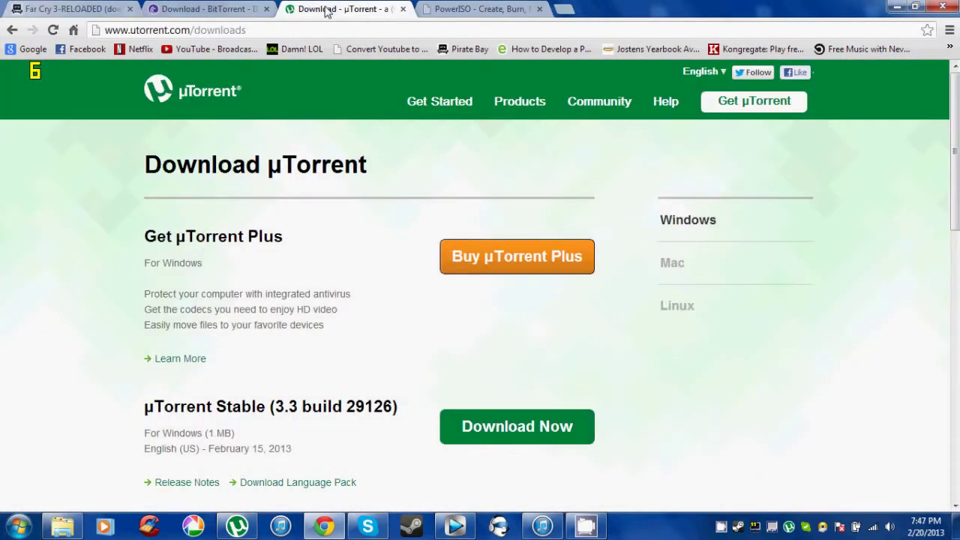
click(261, 7)
click(341, 9)
click(482, 10)
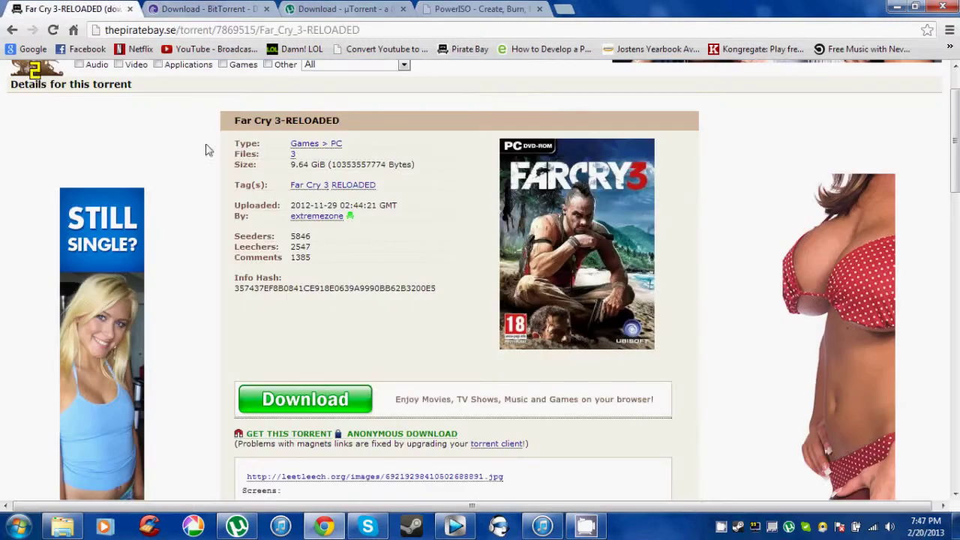
Send the Far Cry 3-RELOADED torrent's magnet link from its torrent page to µTorrent.
click(98, 9)
scroll(316, 259, up, 2)
scroll(419, 258, down, 2)
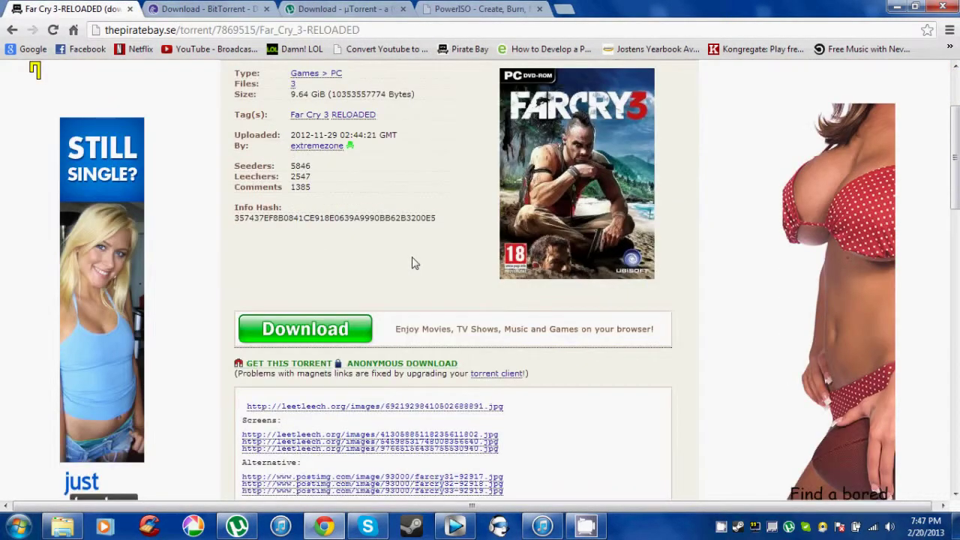
scroll(437, 279, up, 2)
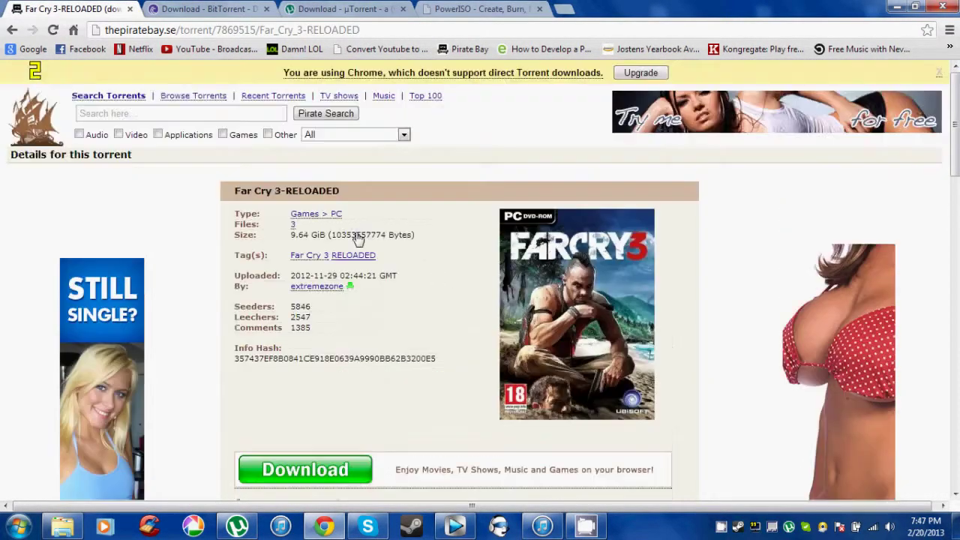
scroll(255, 375, down, 1)
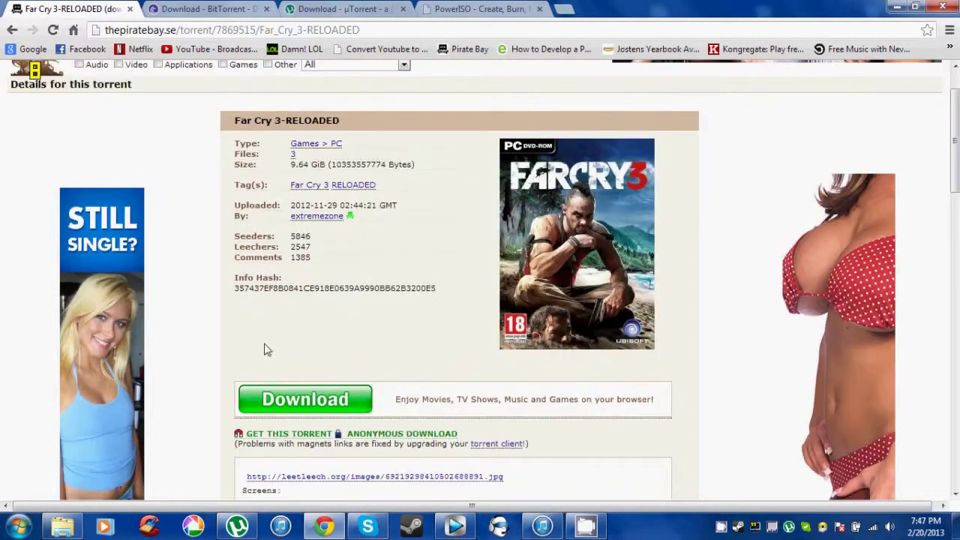
click(291, 434)
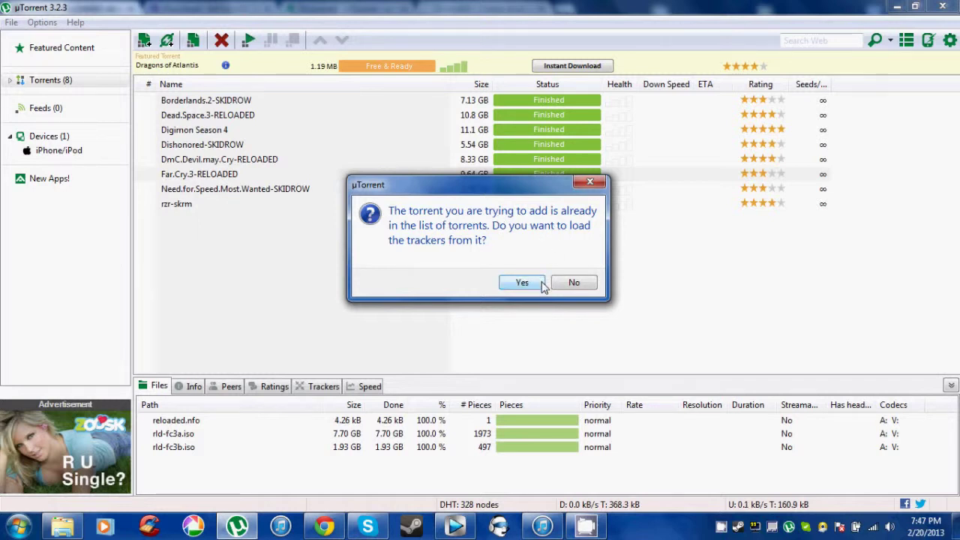
Dismiss the already-listed notice and open the Far.Cry.3-RELOADED torrent's containing folder.
click(590, 182)
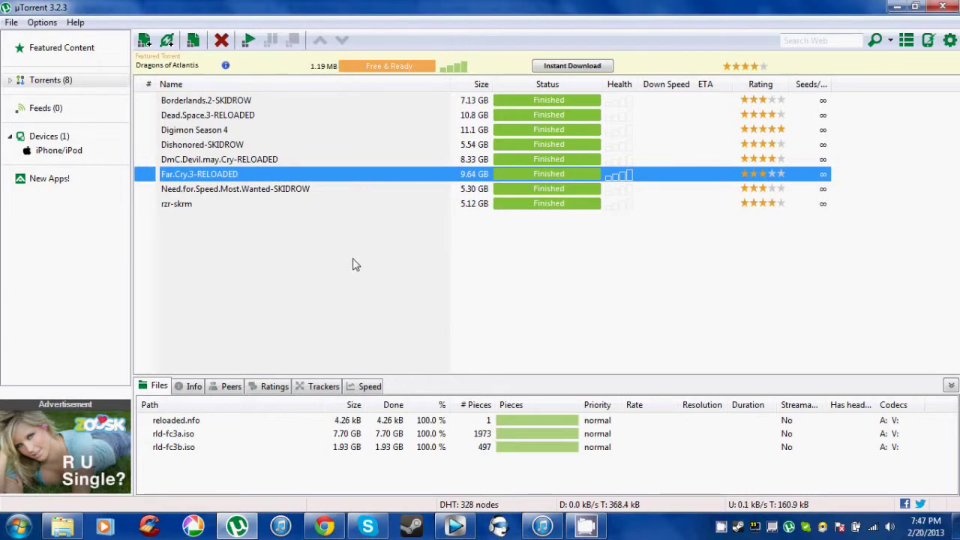
right_click(537, 177)
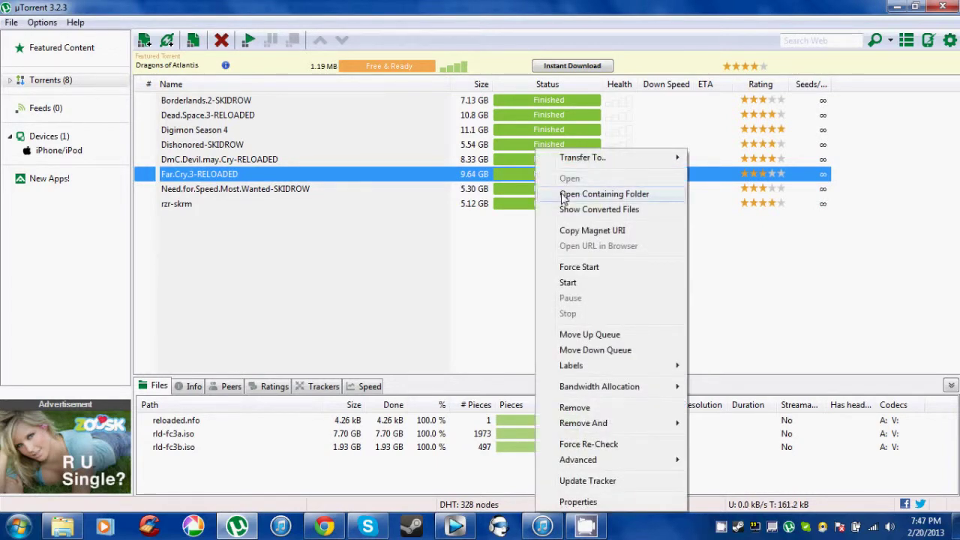
click(563, 195)
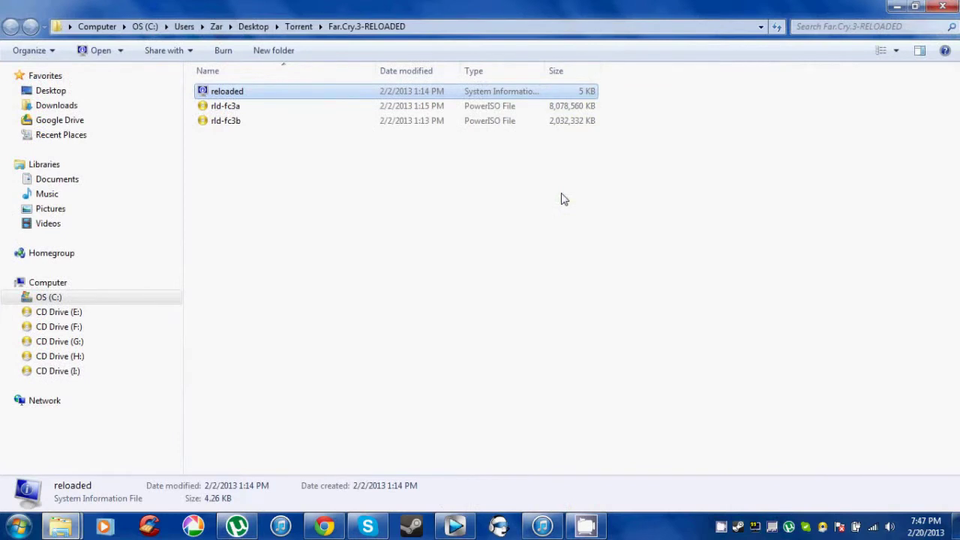
Mount the rld-fc3a image with PowerISO as drive E:.
drag(280, 286, 237, 117)
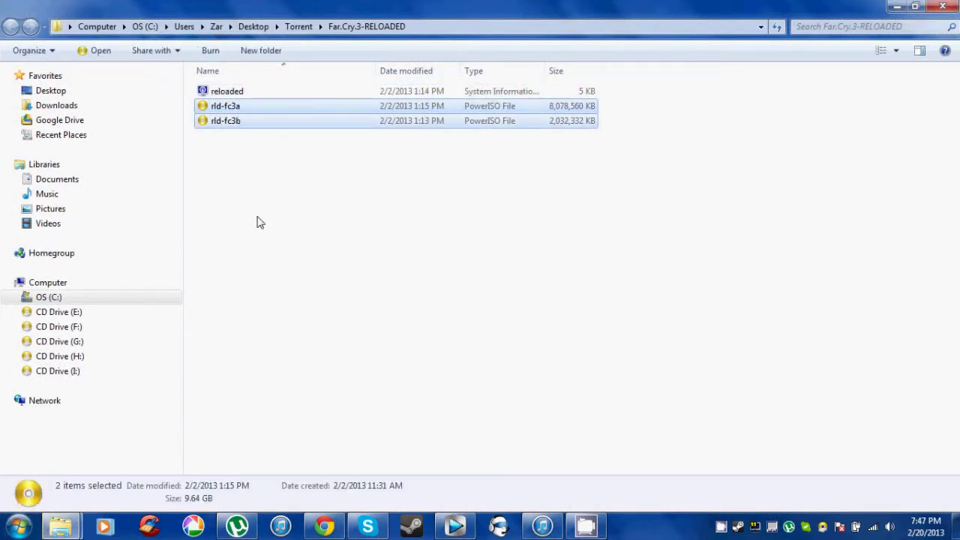
click(254, 196)
right_click(243, 110)
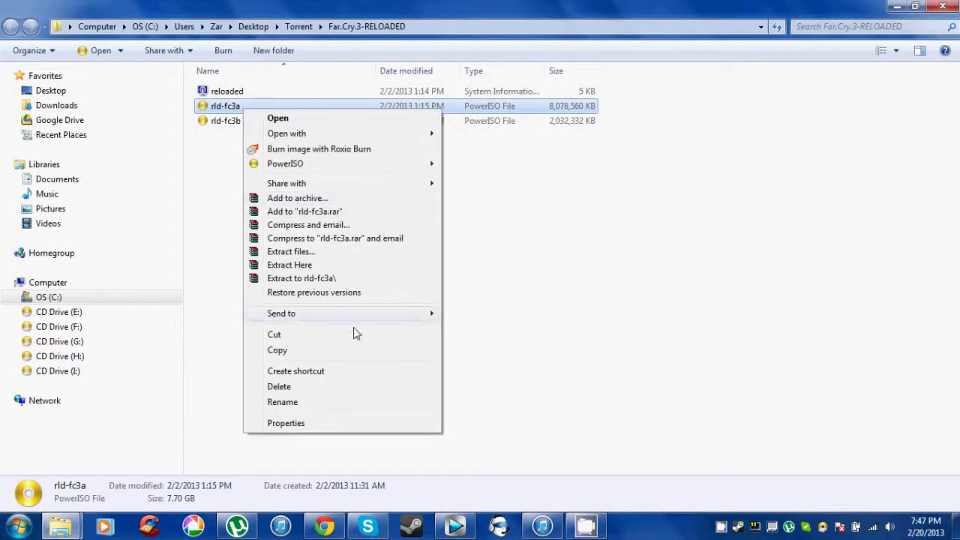
mouse_move(356, 165)
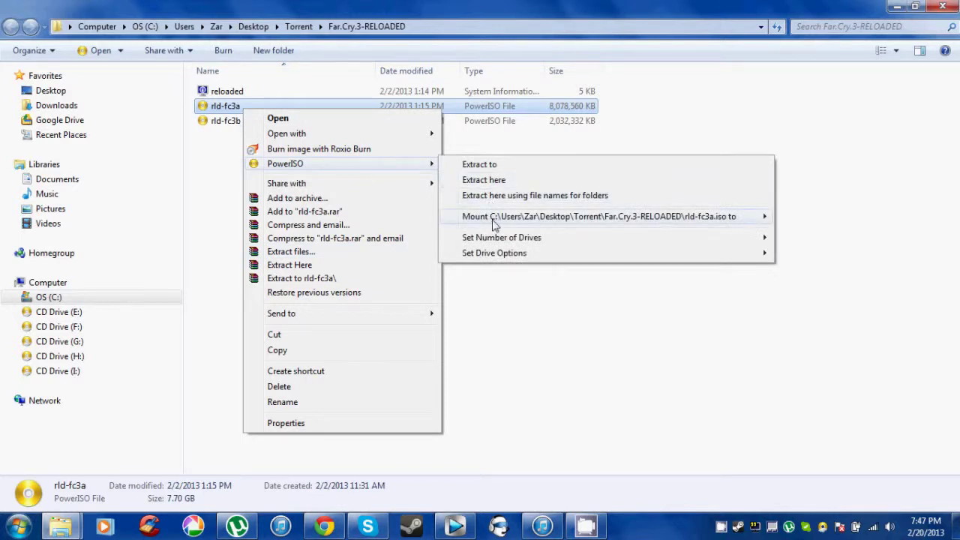
mouse_move(492, 219)
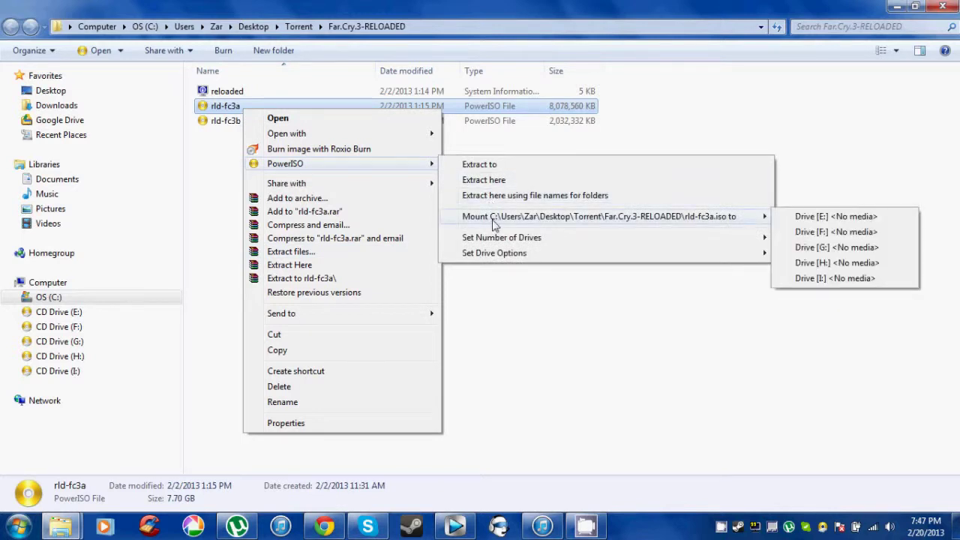
click(809, 222)
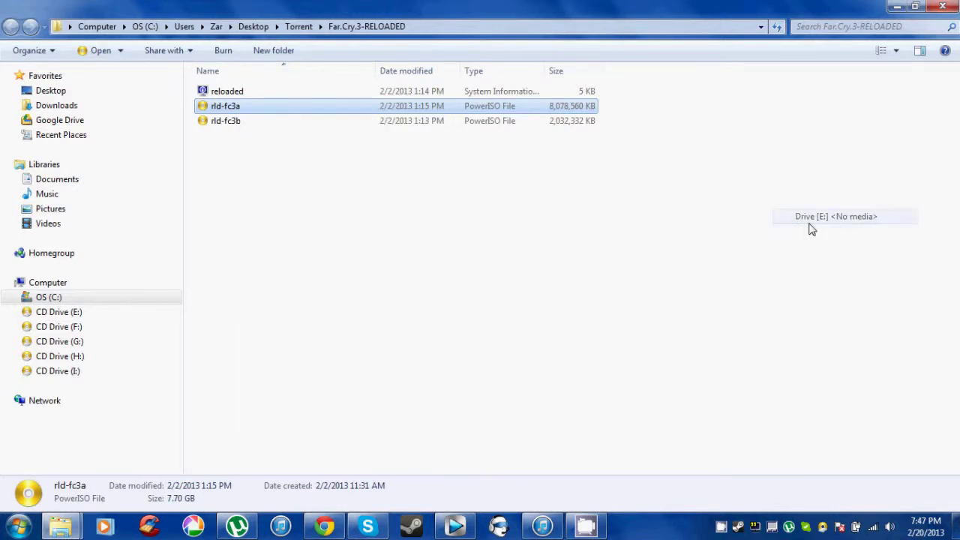
Mount rld-fc3b as drive F: and view both drives in Computer.
click(369, 125)
right_click(368, 124)
mouse_move(442, 186)
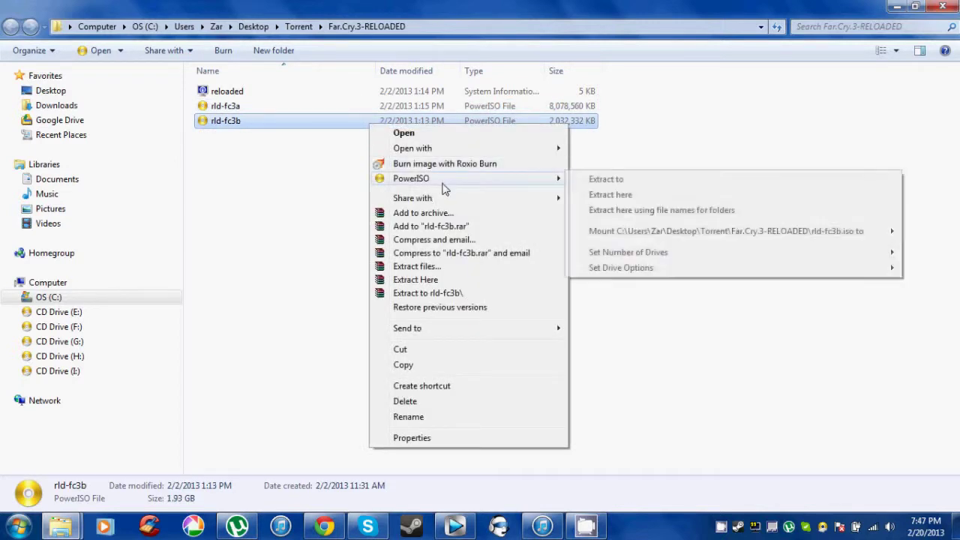
mouse_move(696, 234)
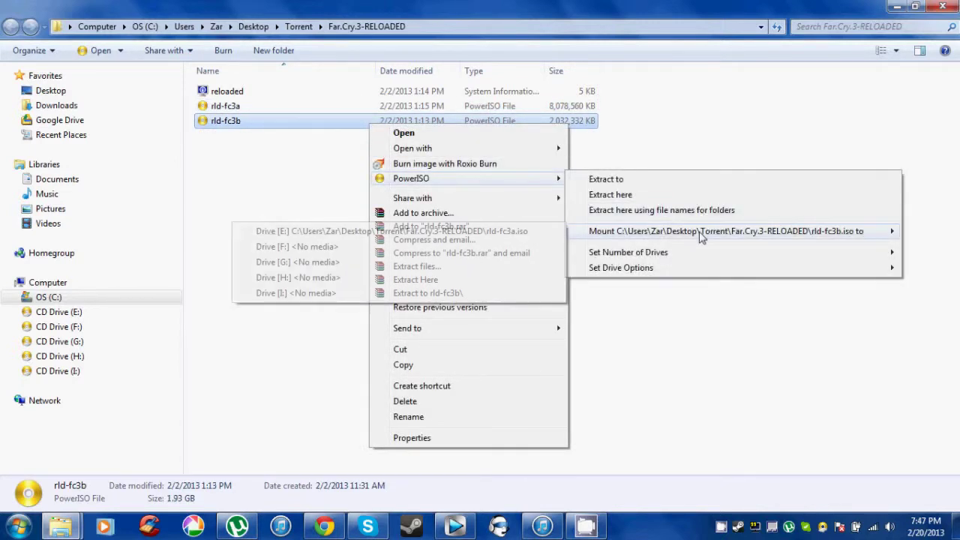
click(437, 248)
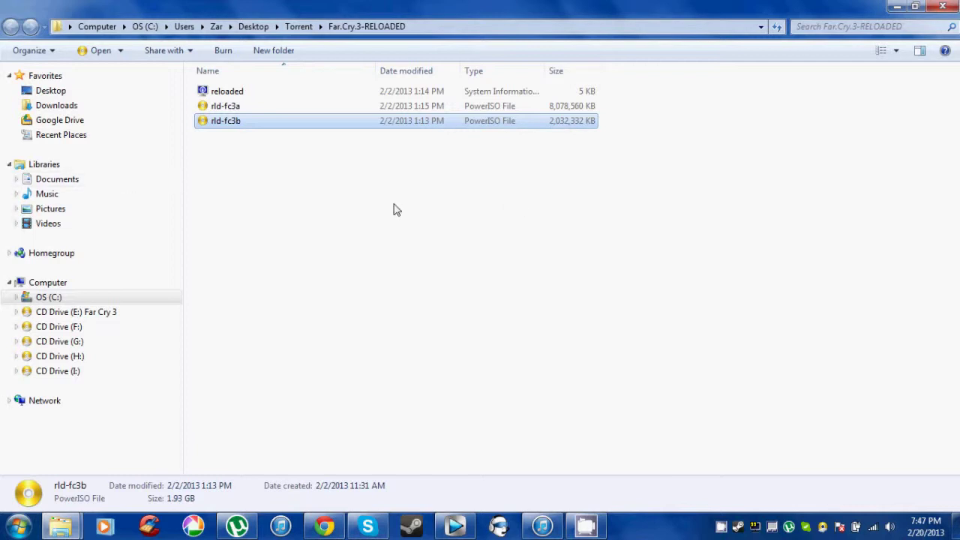
click(49, 286)
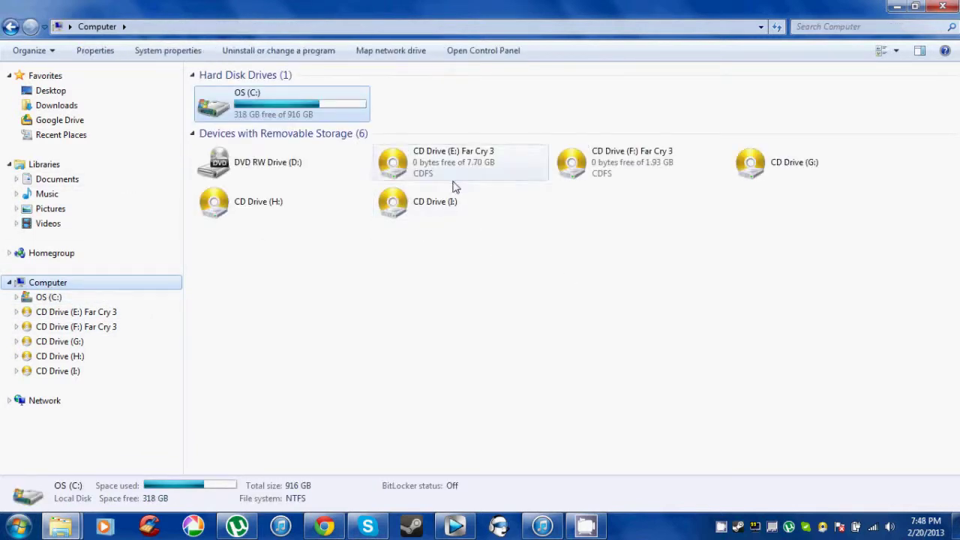
Run the autorun launcher from CD Drive (E:) and choose Install.
click(422, 173)
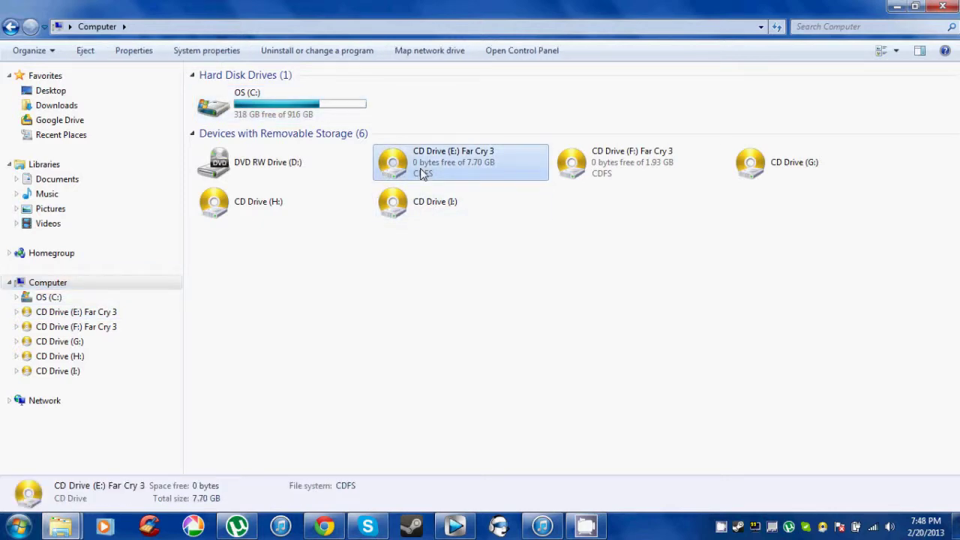
double_click(422, 174)
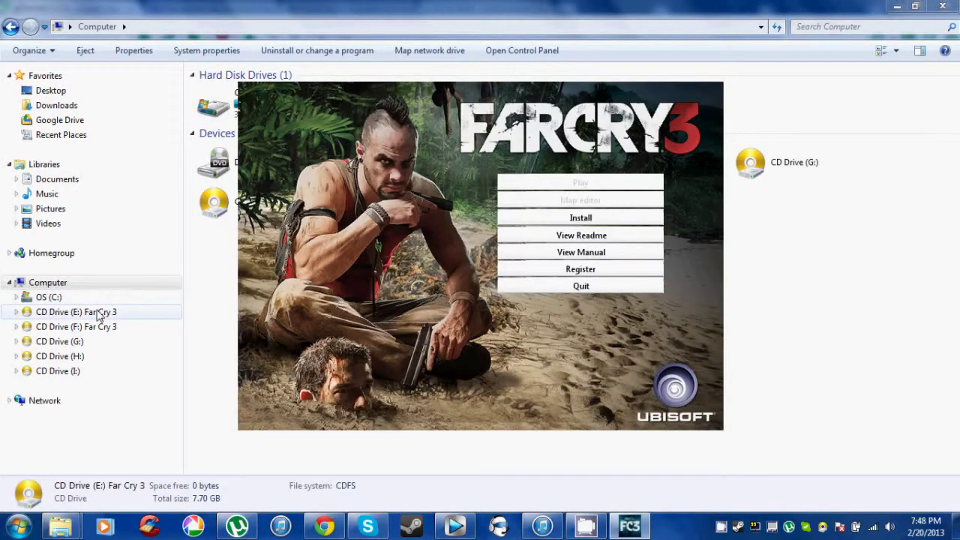
click(97, 317)
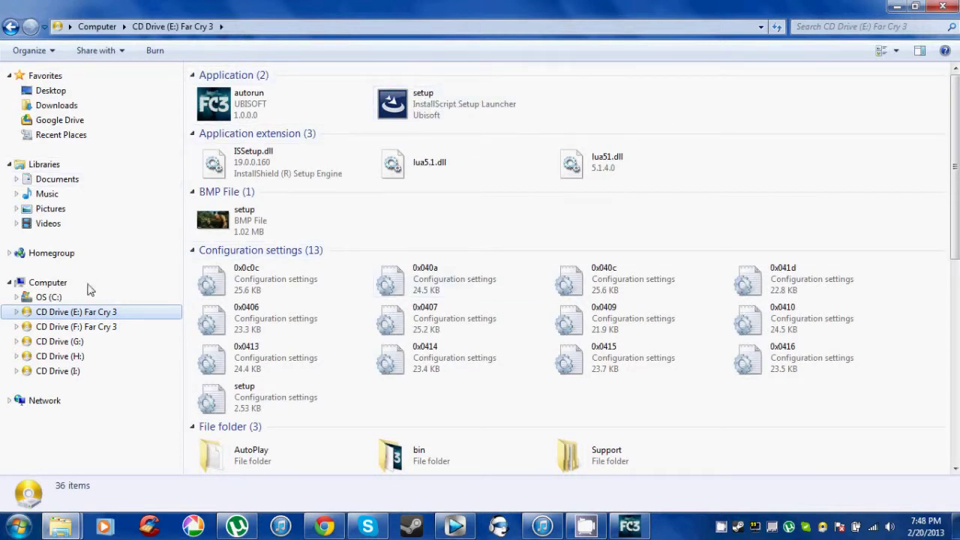
click(629, 525)
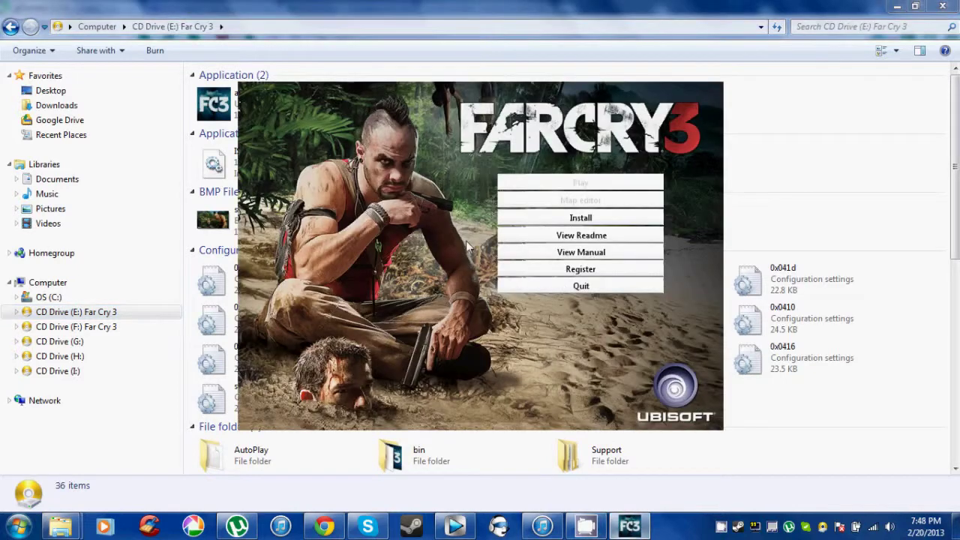
click(630, 218)
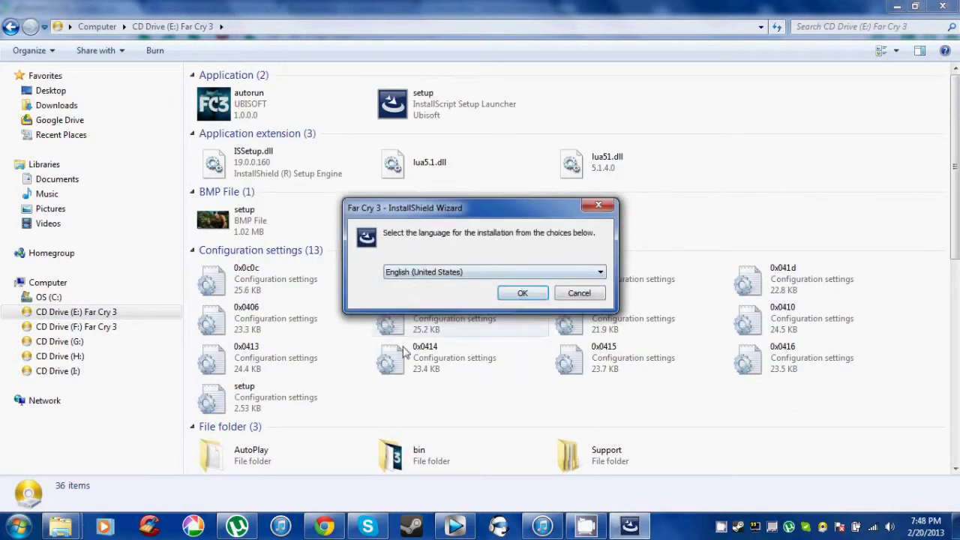
Choose English, accept the licence, keep C:\Program Files (x86)\Ubisoft\FarCry 3, and install.
click(528, 293)
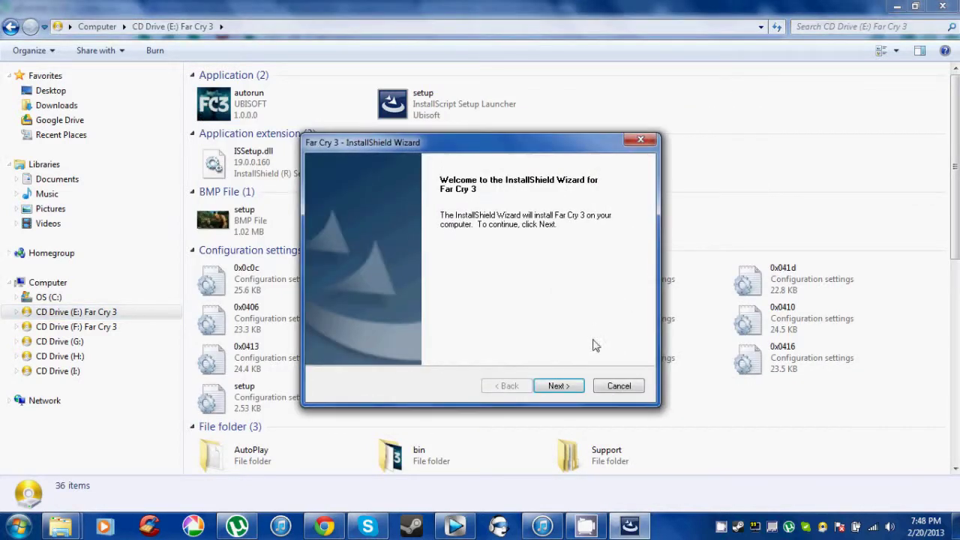
click(561, 387)
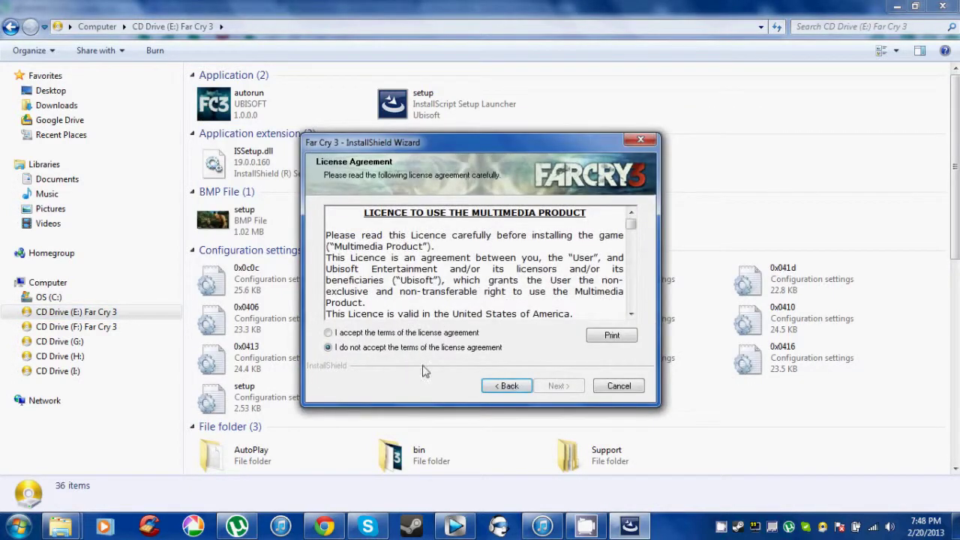
click(373, 333)
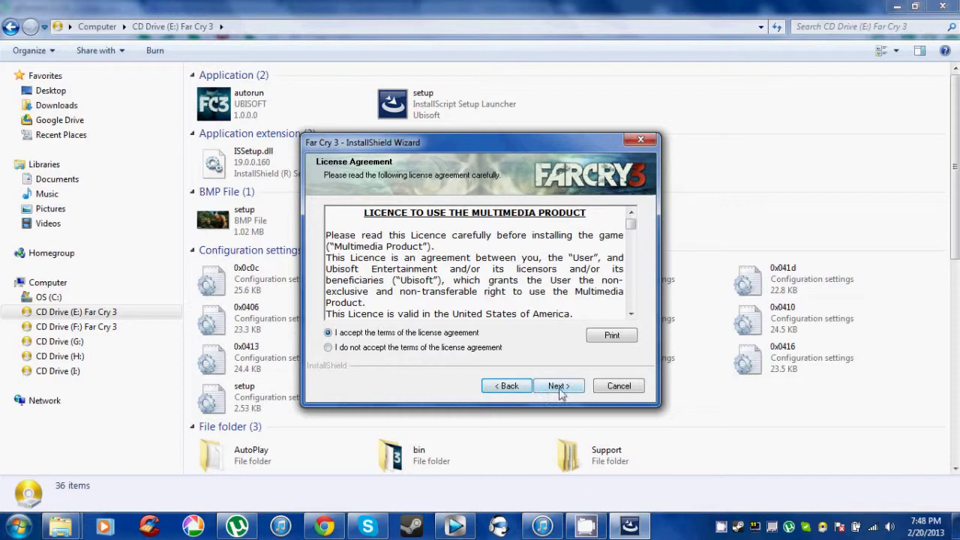
click(560, 386)
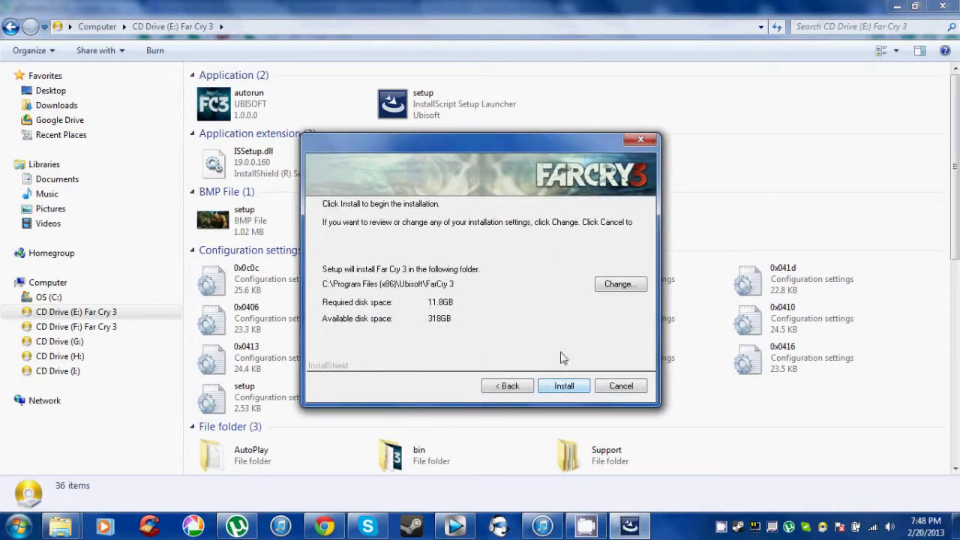
click(632, 282)
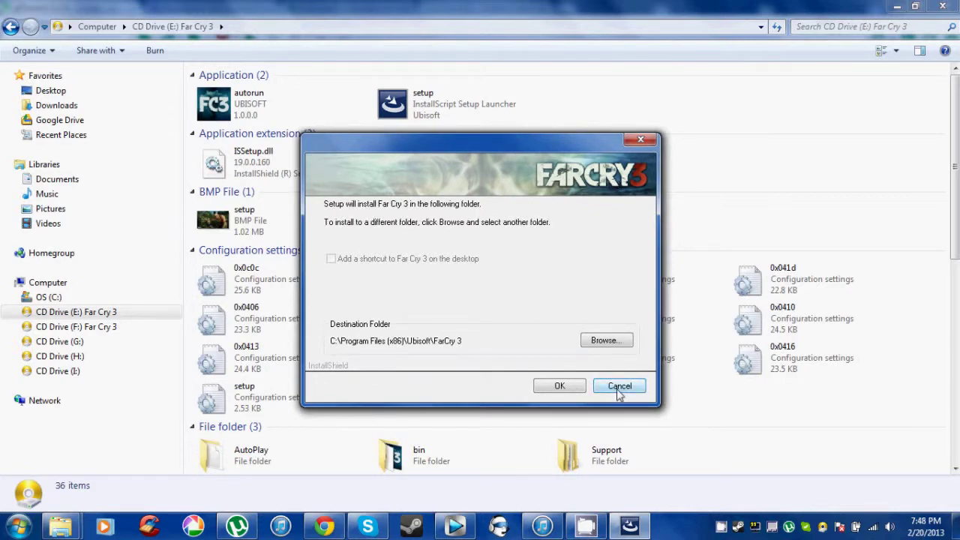
click(617, 390)
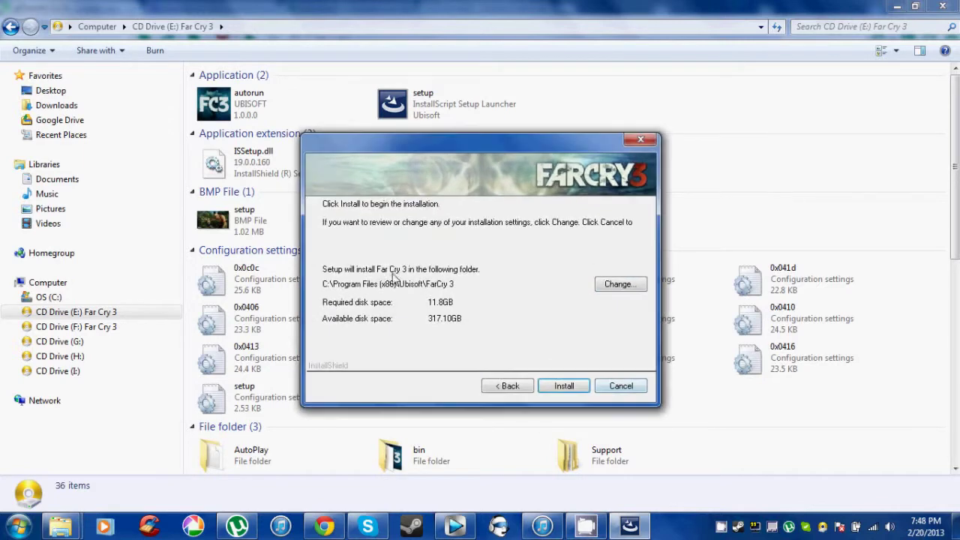
click(562, 387)
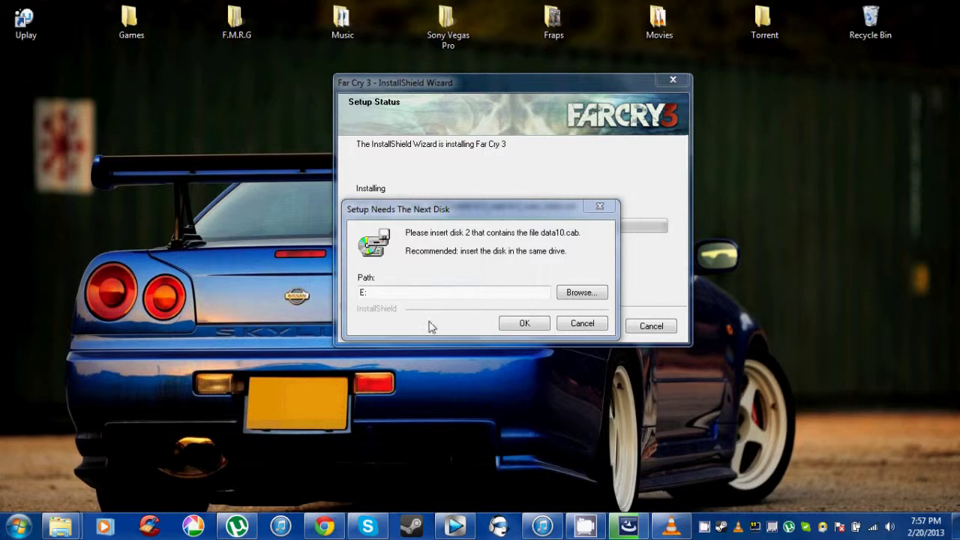
Check the open Explorer windows to find which mounted drive holds disk 2.
click(576, 282)
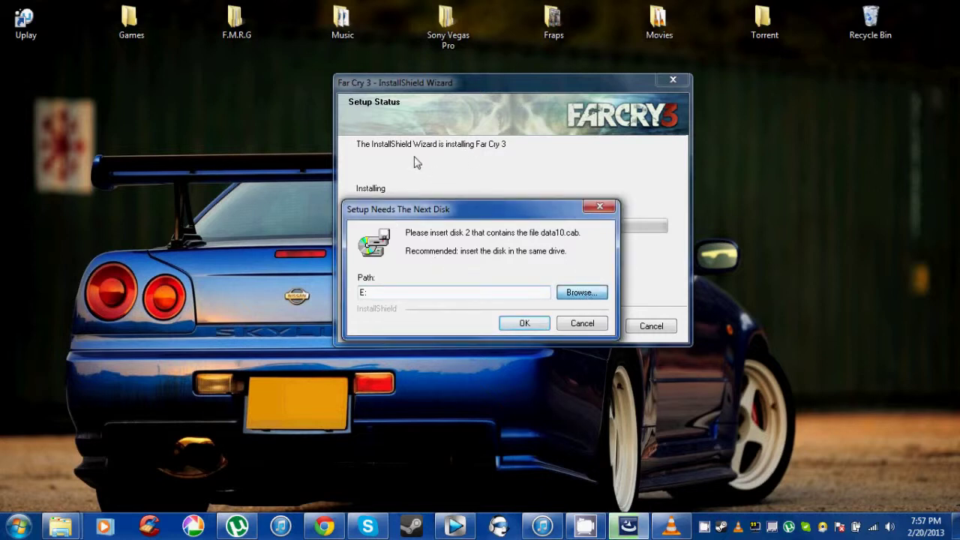
drag(576, 278, 576, 290)
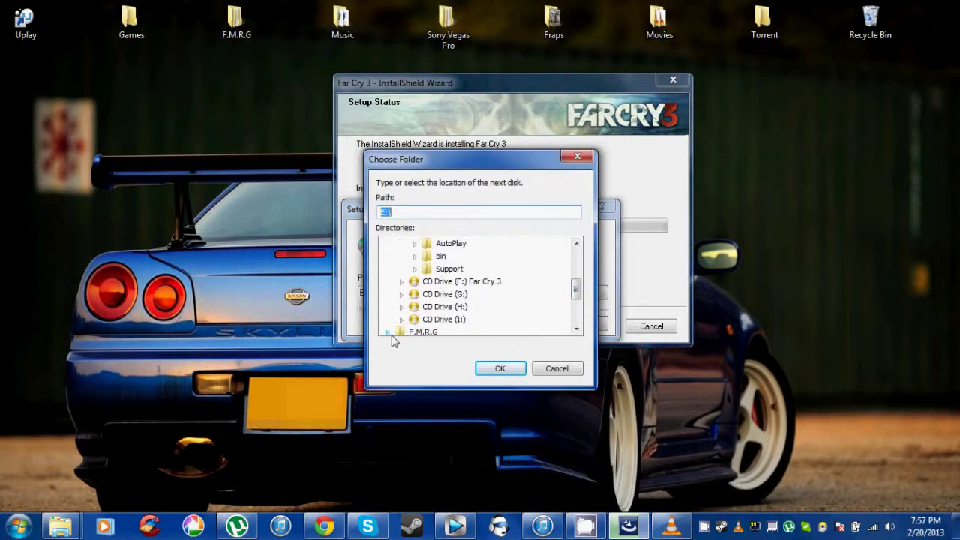
click(61, 525)
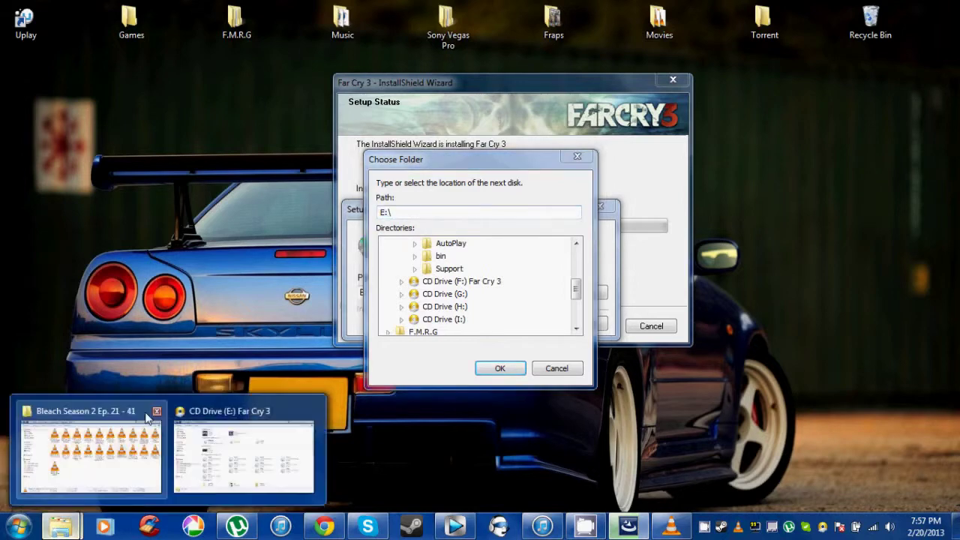
click(242, 449)
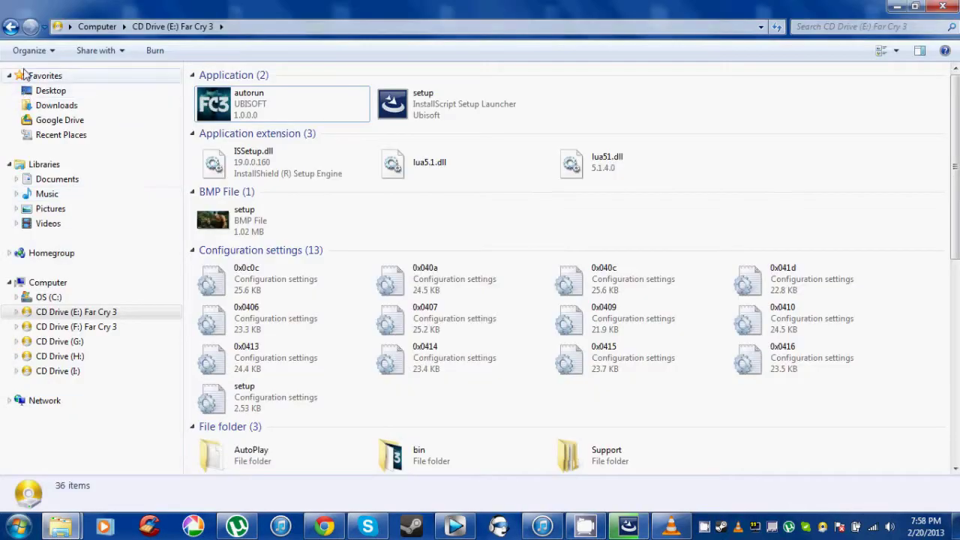
click(10, 26)
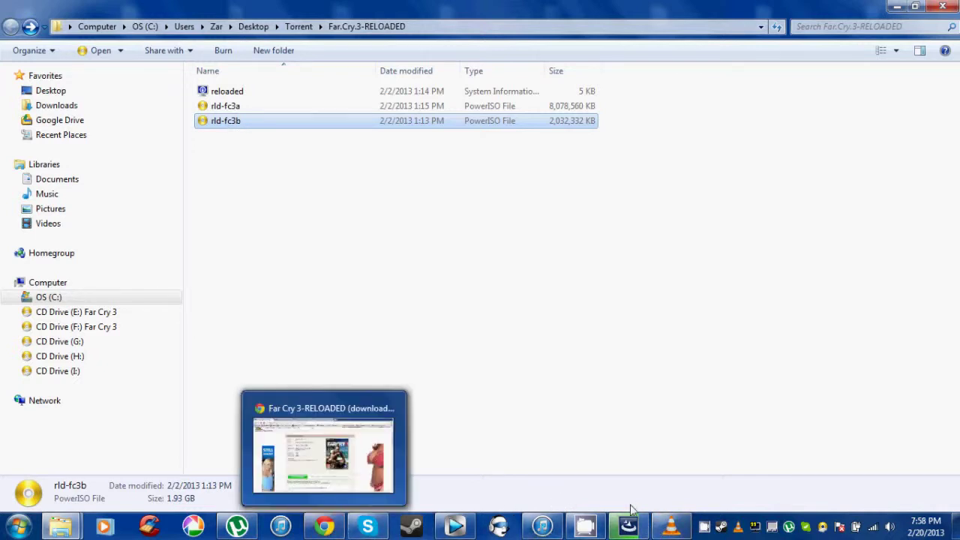
Point the next-disk prompt to F:\ and let setup finish installing Far Cry 3.
click(628, 527)
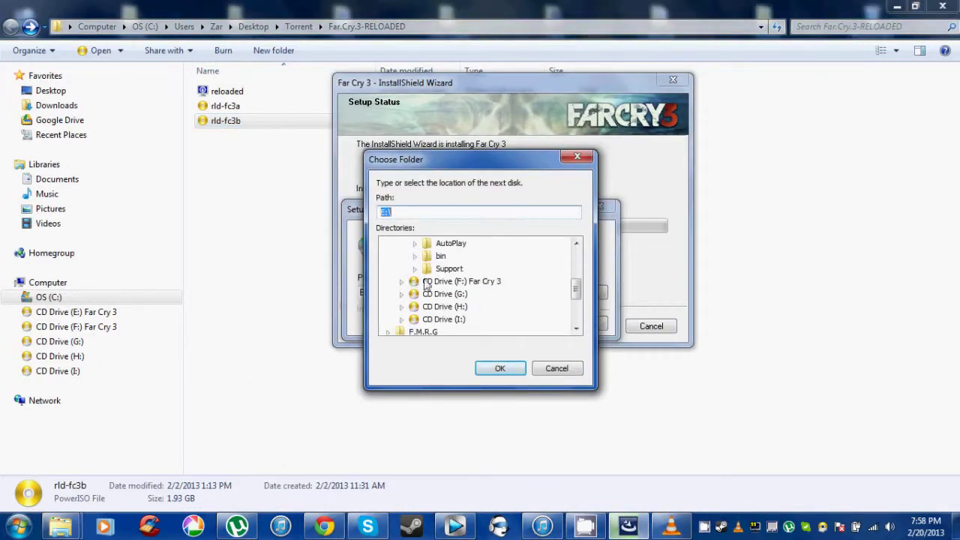
click(425, 282)
click(514, 372)
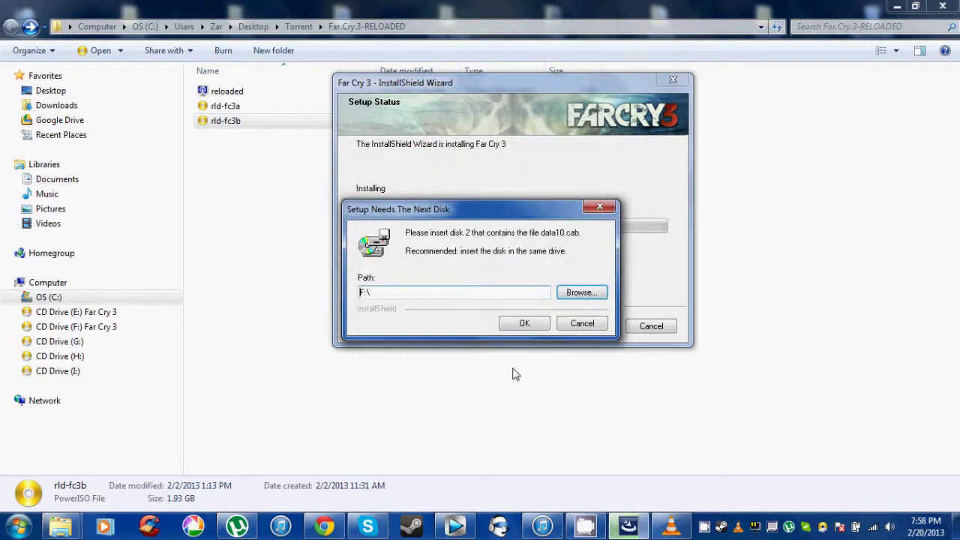
click(524, 324)
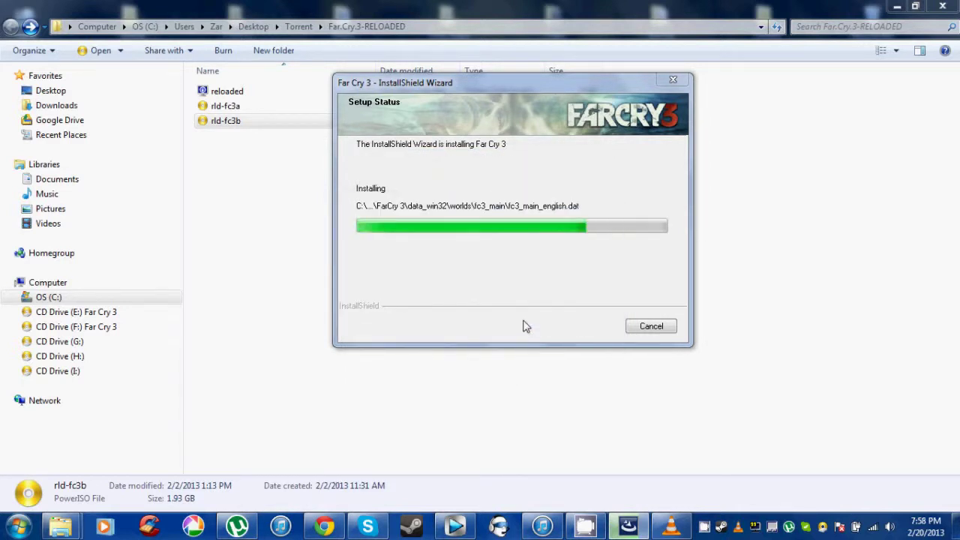
right_click(708, 525)
click(724, 482)
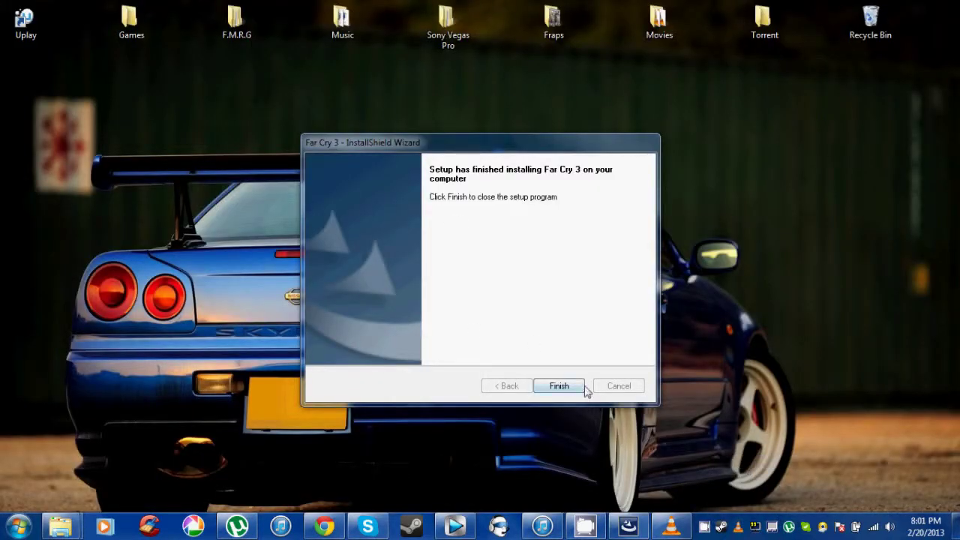
Close the finished installer and copy all six files in F:\Crack.
click(579, 386)
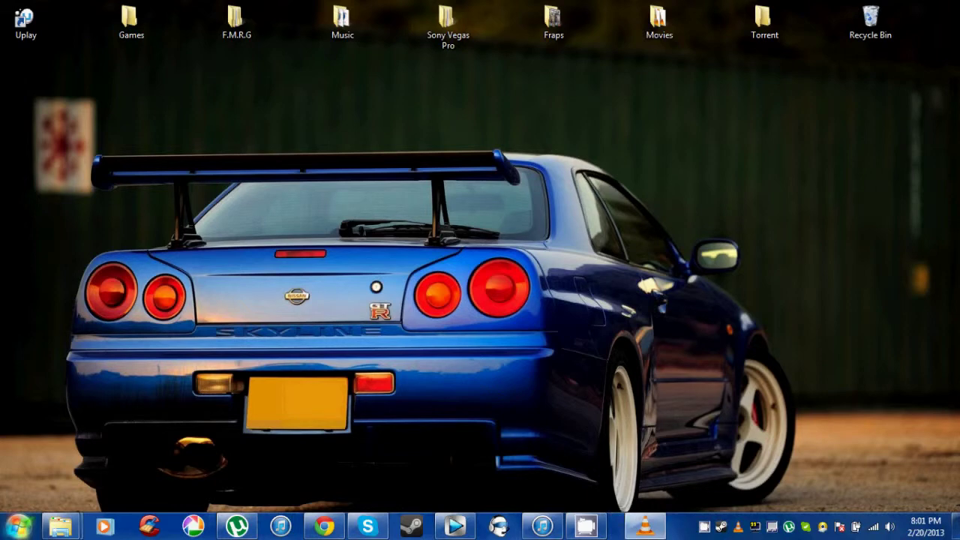
mouse_move(60, 526)
click(236, 437)
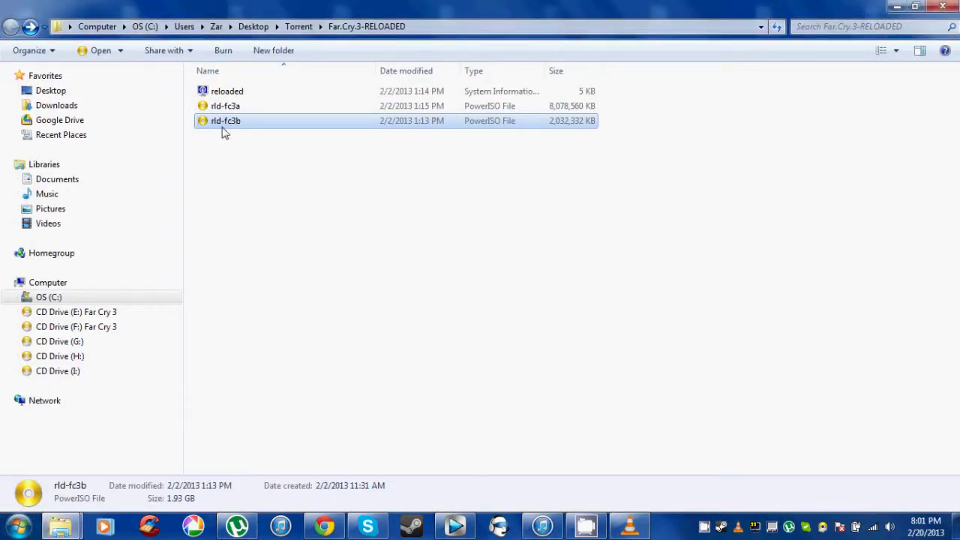
click(86, 327)
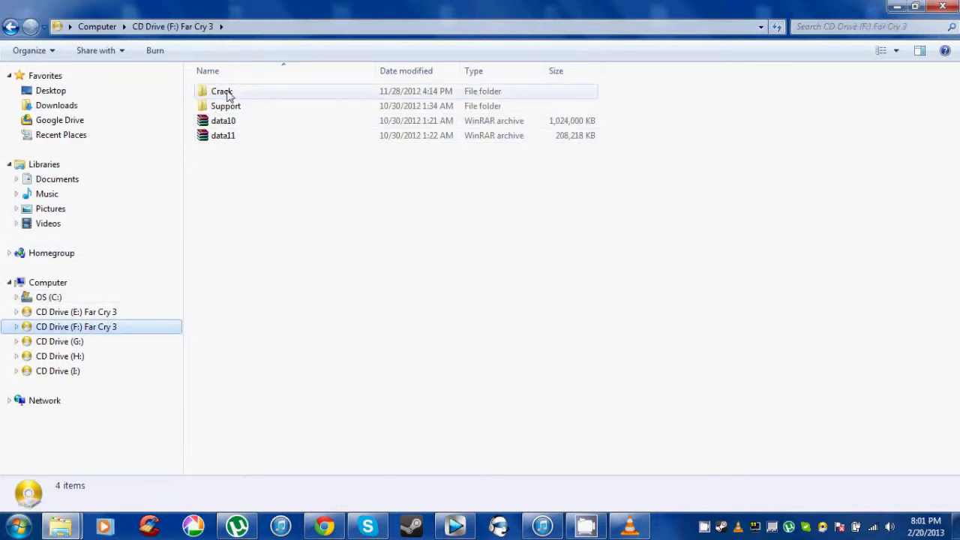
double_click(225, 91)
drag(300, 422, 278, 64)
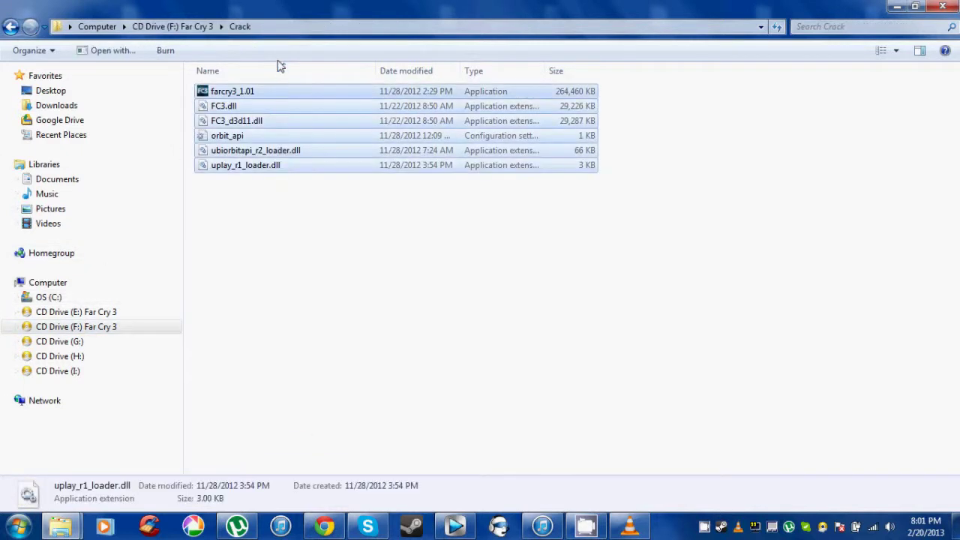
right_click(274, 103)
click(307, 216)
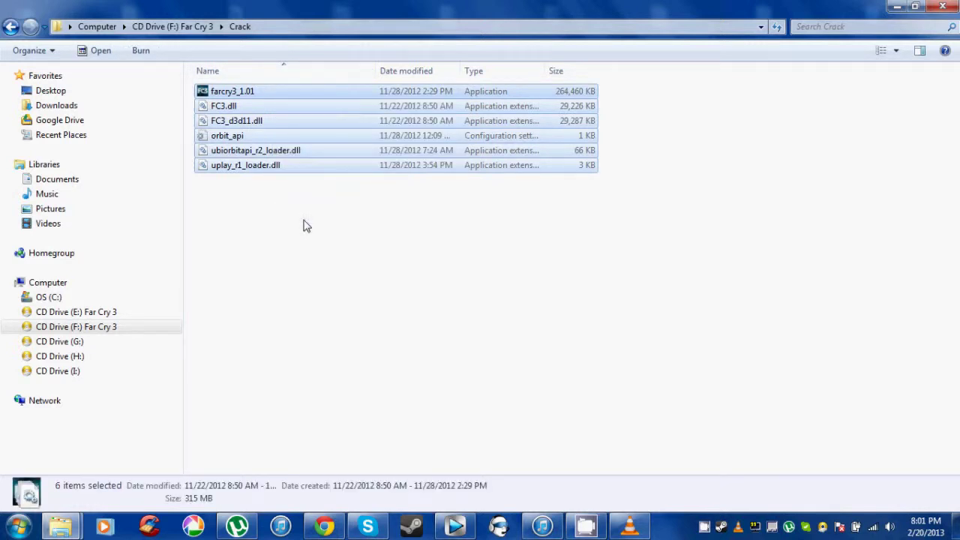
Open the OS (C:) drive from the Computer view.
click(18, 526)
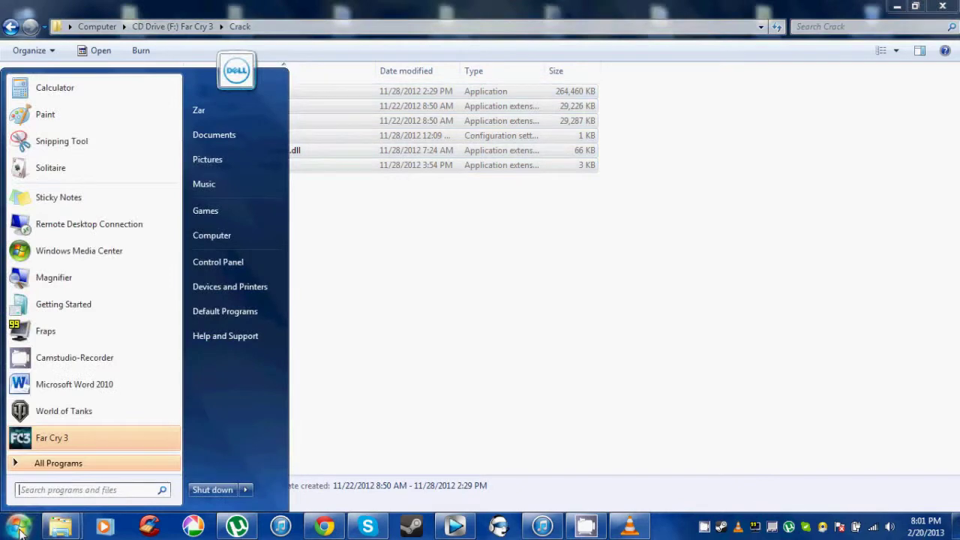
click(539, 278)
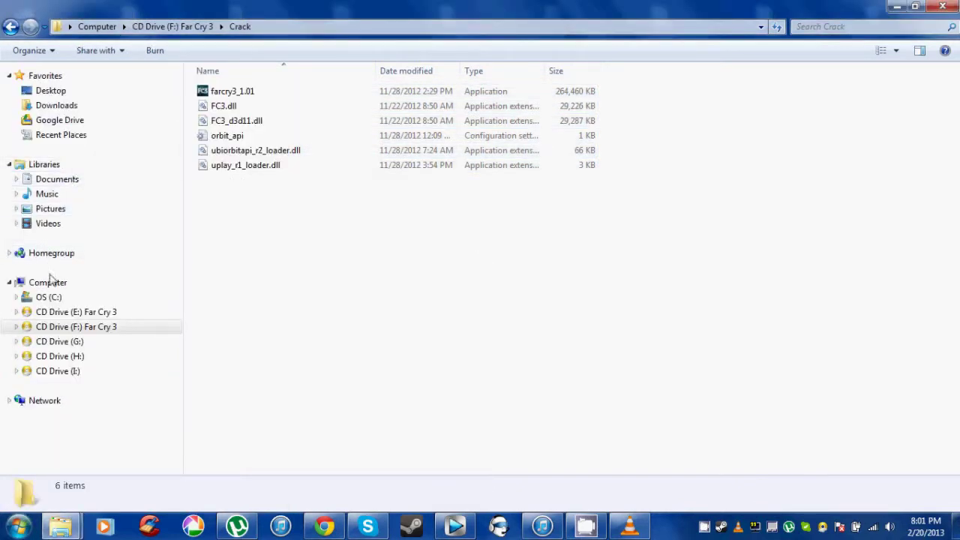
click(48, 283)
double_click(263, 100)
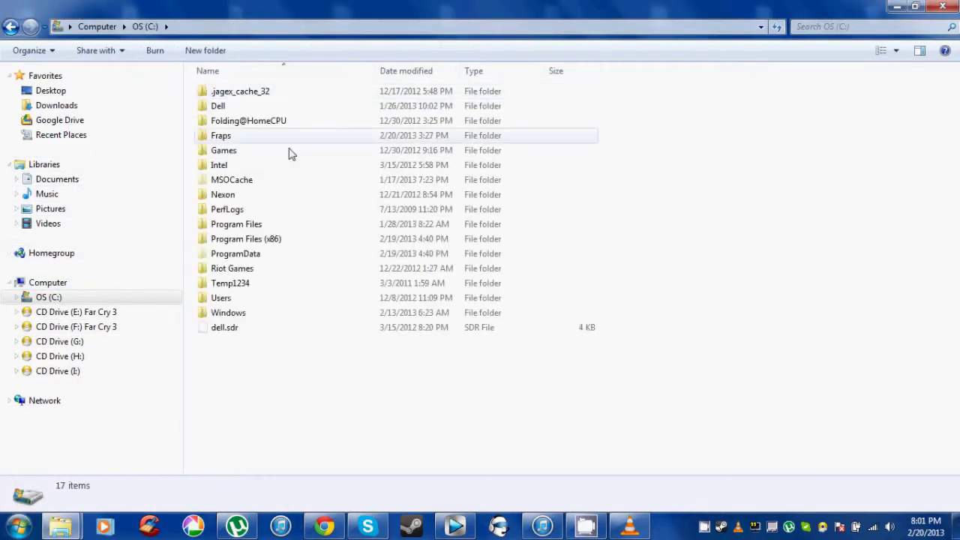
Browse to C:\Program Files (x86)\Ubisoft\FarCry 3\bin.
double_click(249, 241)
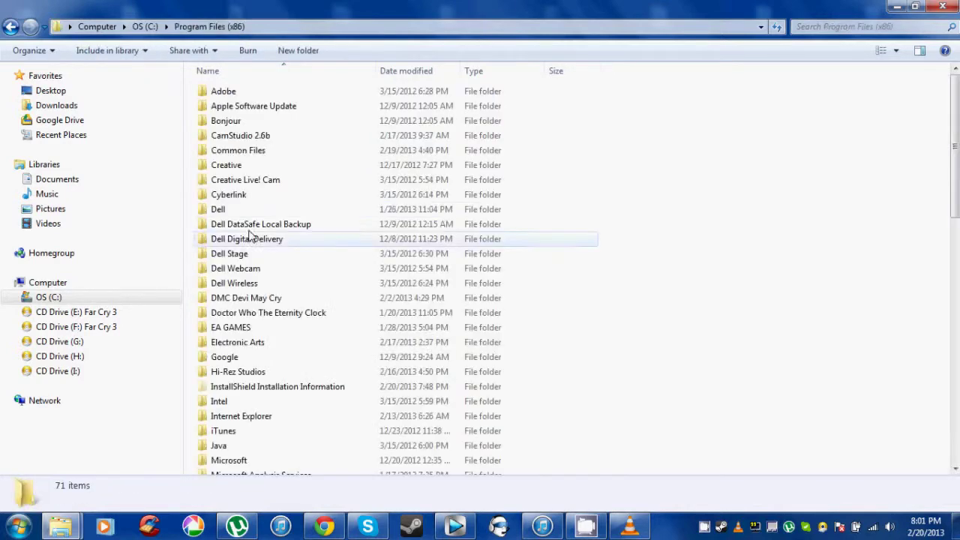
scroll(250, 366, down, 10)
scroll(242, 382, down, 2)
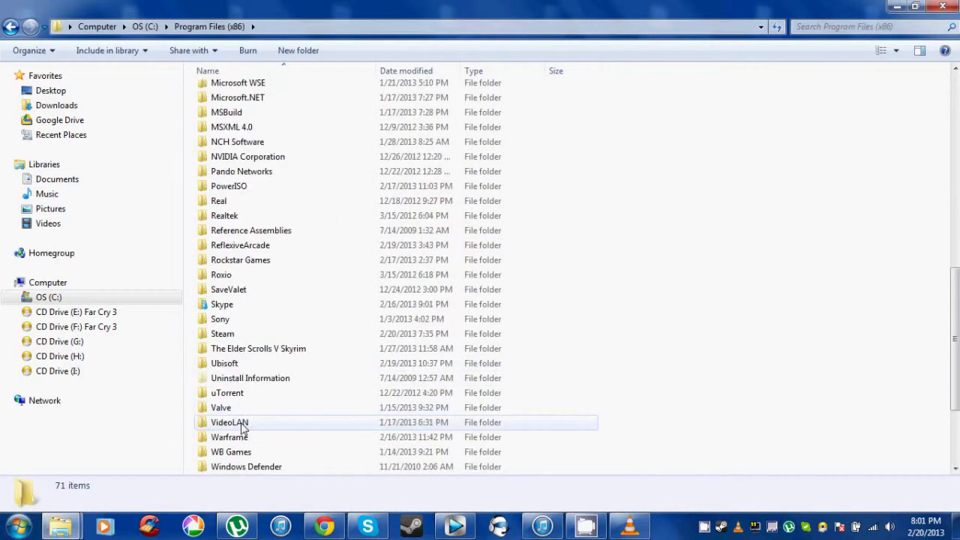
double_click(223, 365)
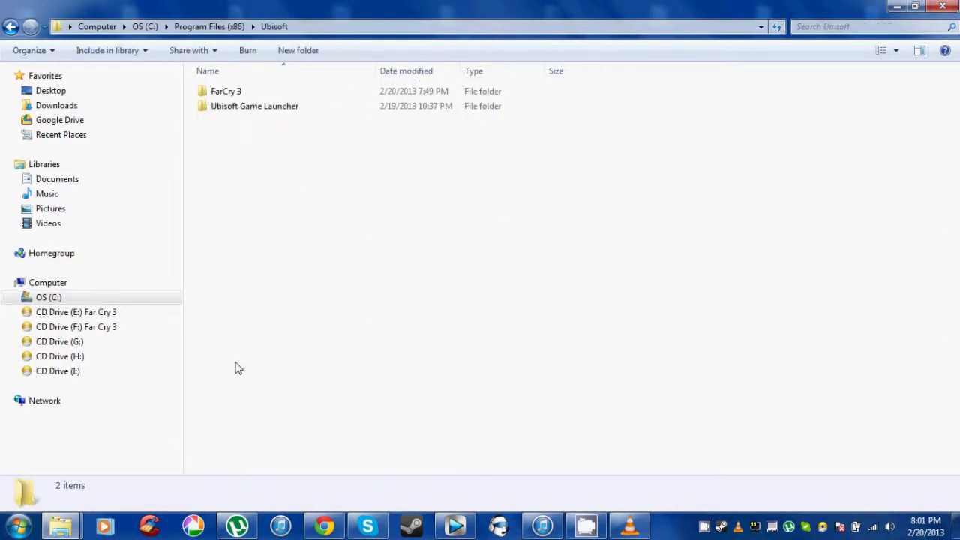
double_click(236, 97)
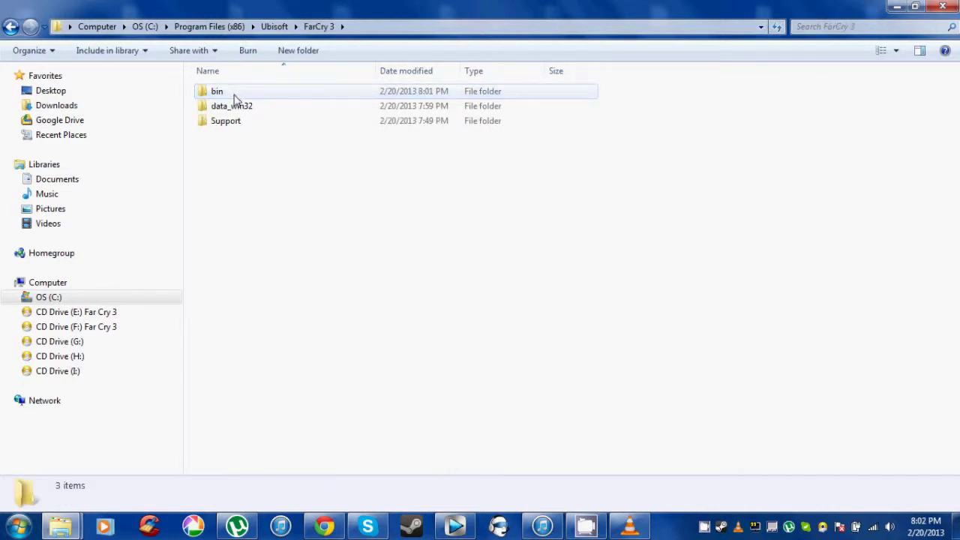
click(9, 26)
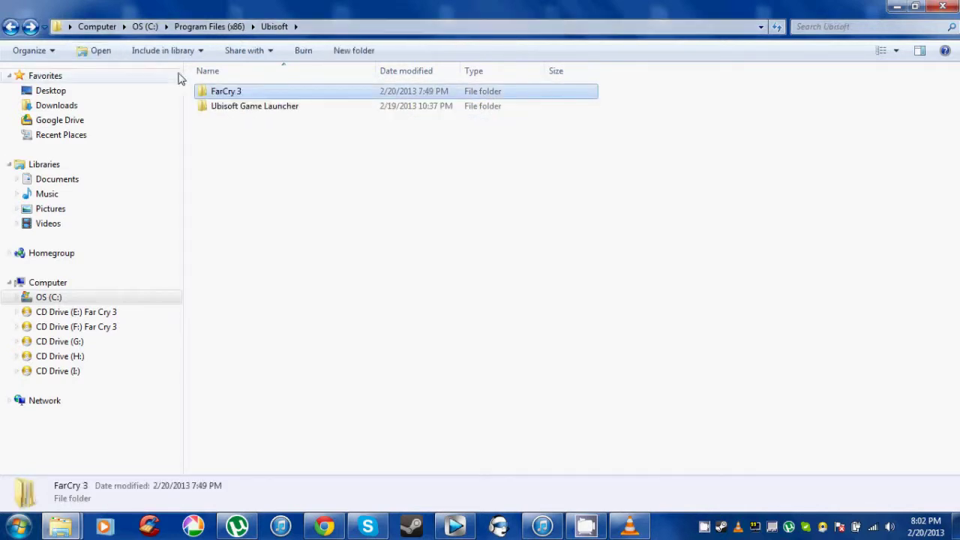
double_click(242, 94)
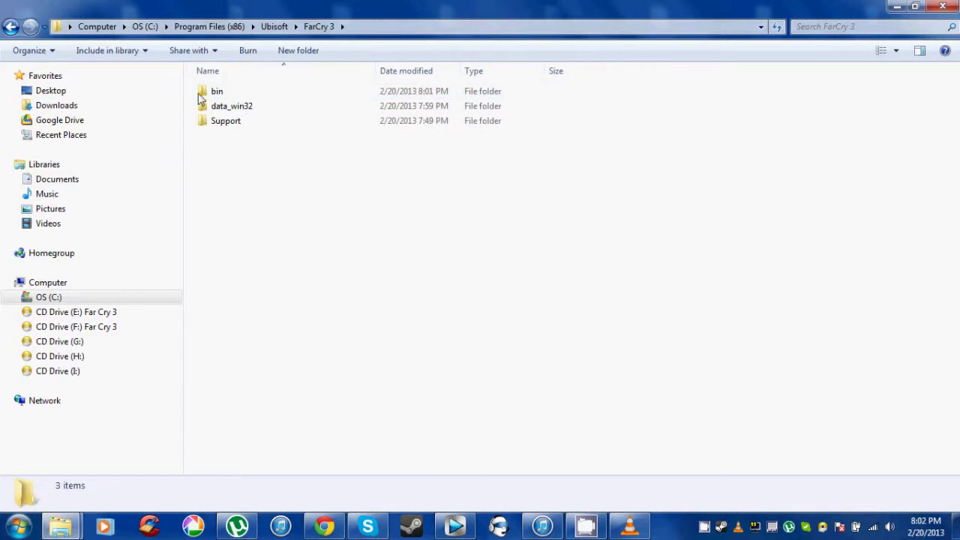
double_click(215, 94)
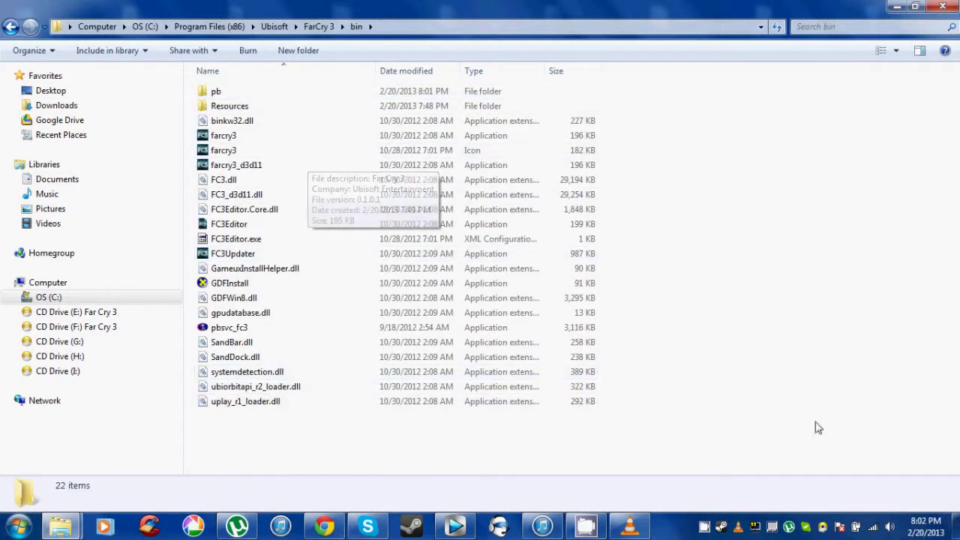
Paste the six crack files into bin, replacing the existing versions.
right_click(683, 233)
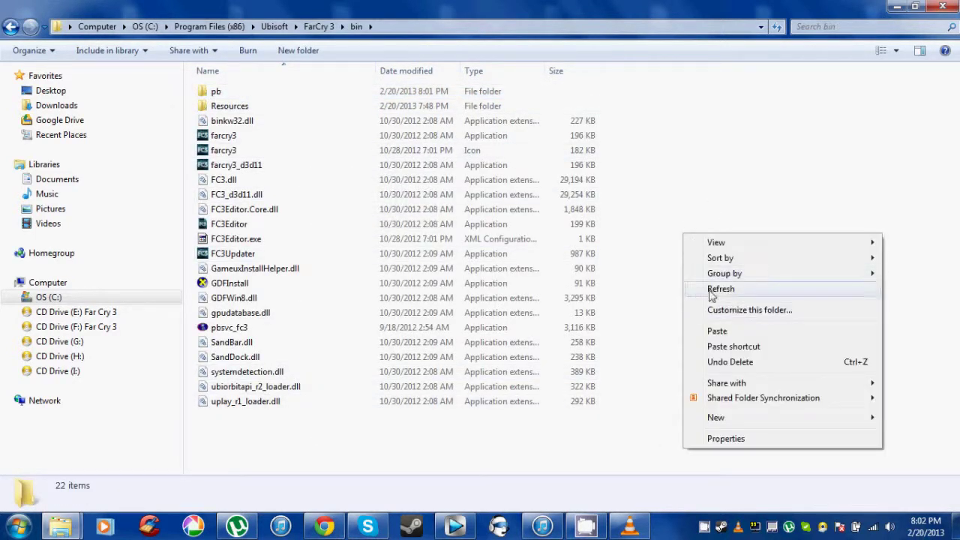
click(717, 330)
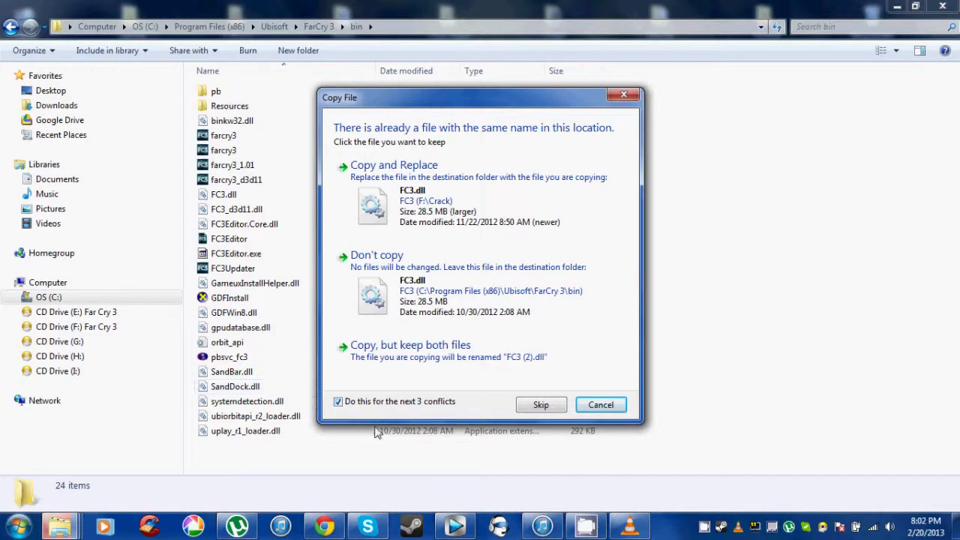
click(466, 168)
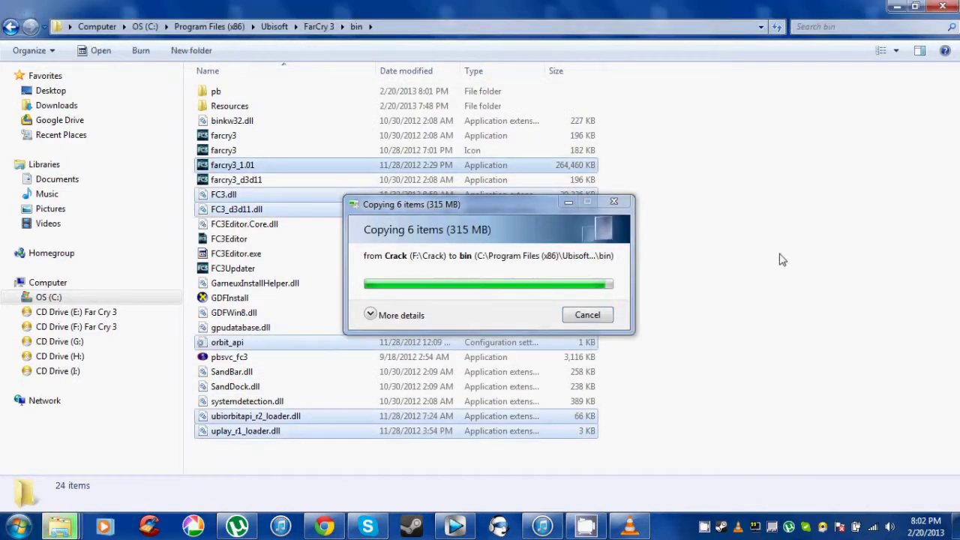
click(798, 218)
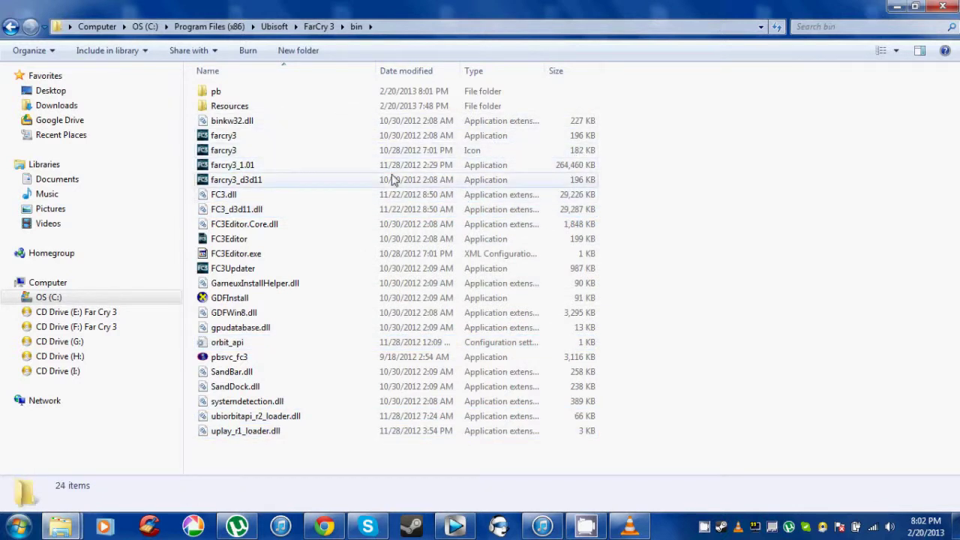
click(335, 143)
Send farcry3 to the desktop as a shortcut and launch Far Cry 3 from it.
right_click(336, 140)
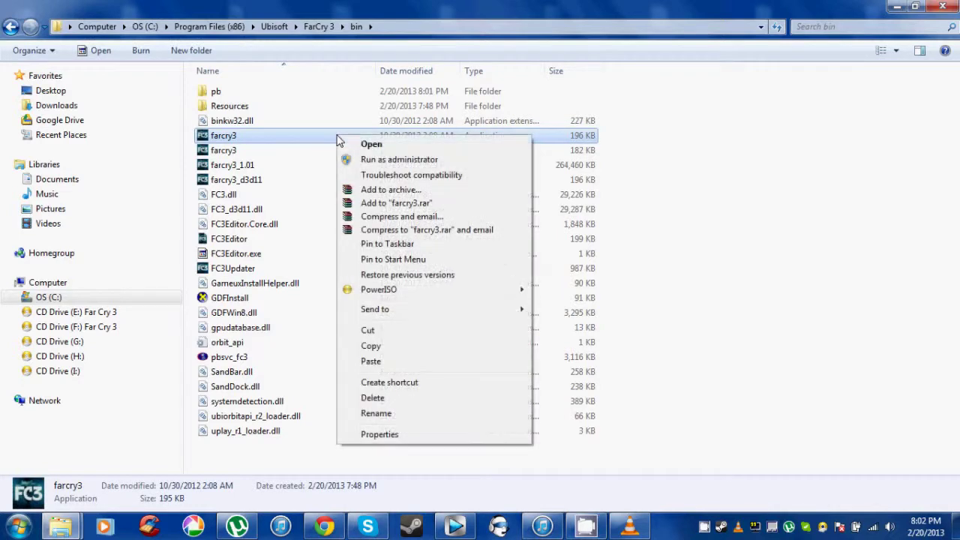
mouse_move(457, 314)
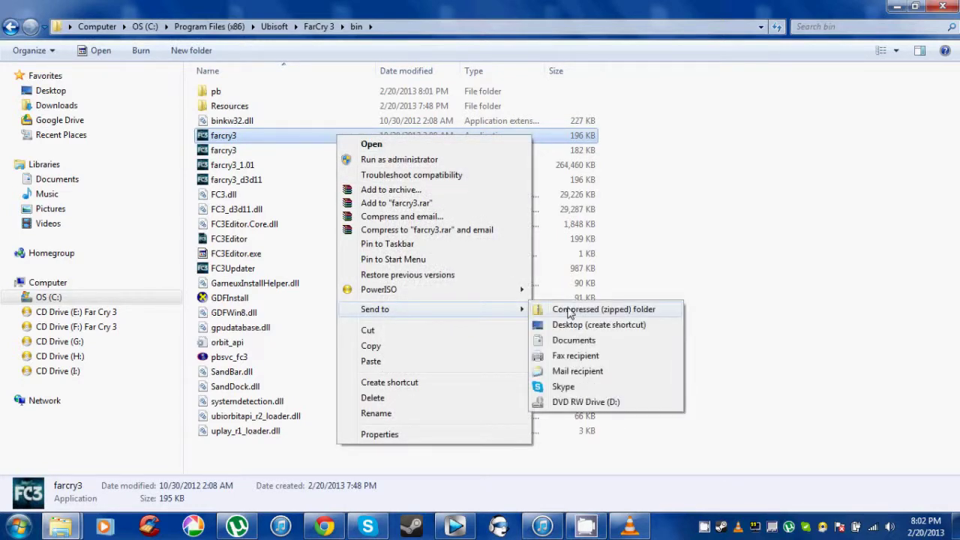
click(585, 328)
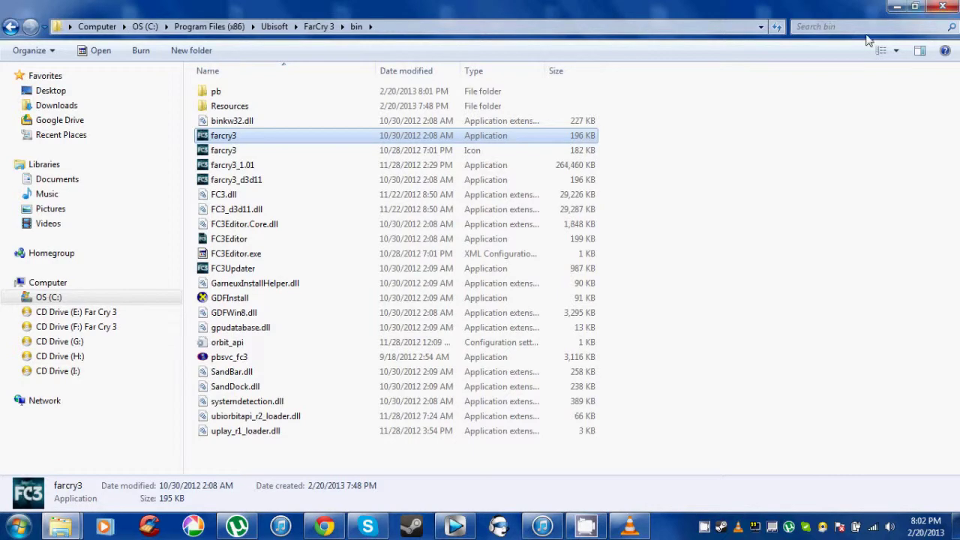
click(903, 6)
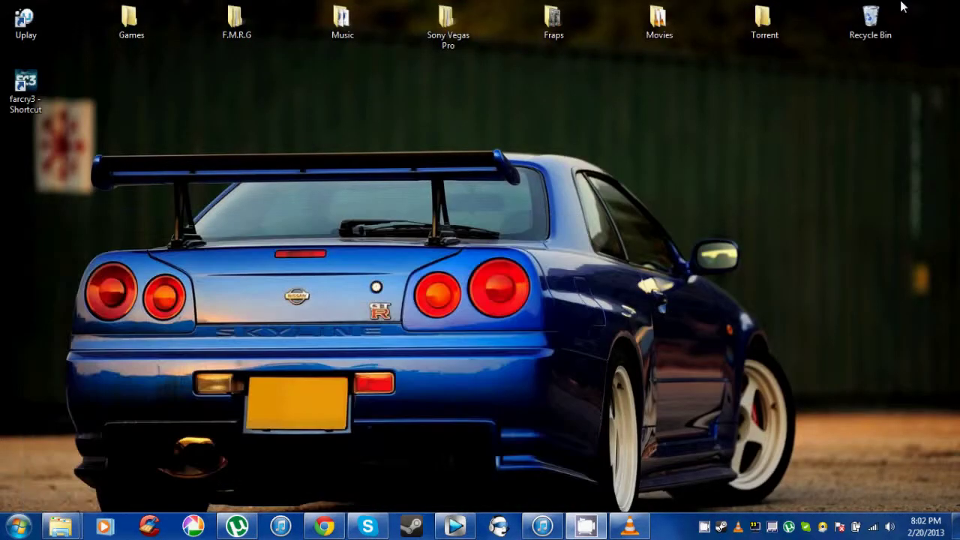
drag(24, 84, 334, 222)
double_click(341, 217)
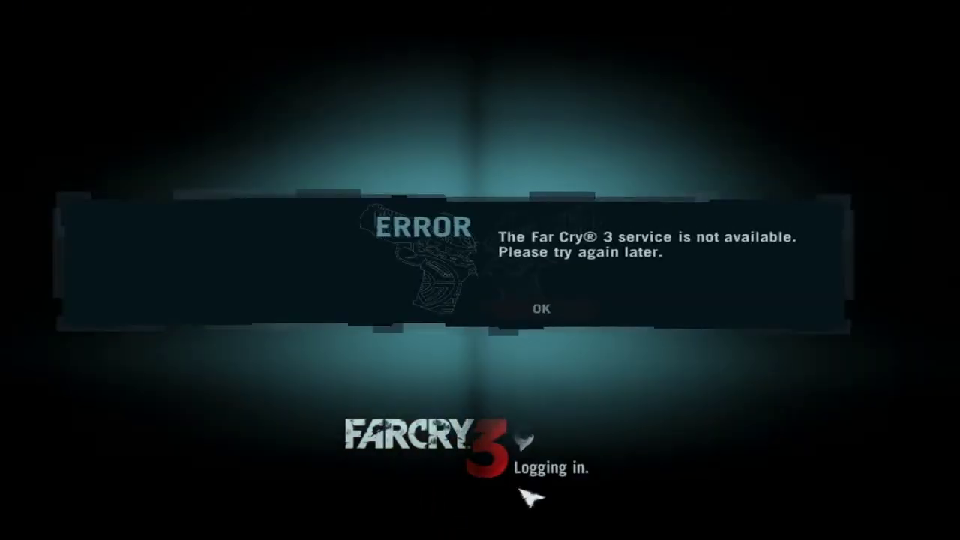
Dismiss the service-unavailable error, preview Story, then return to the main menu.
key(Return)
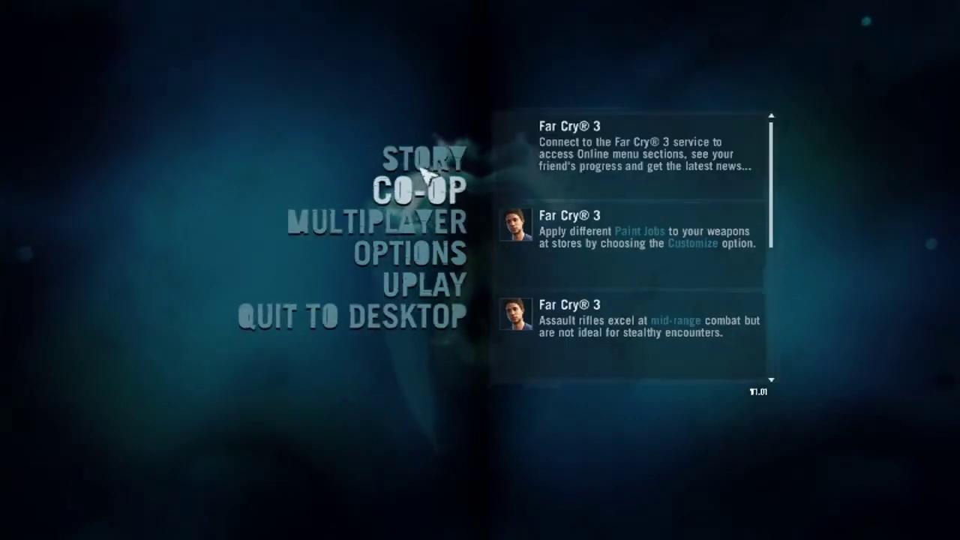
click(428, 157)
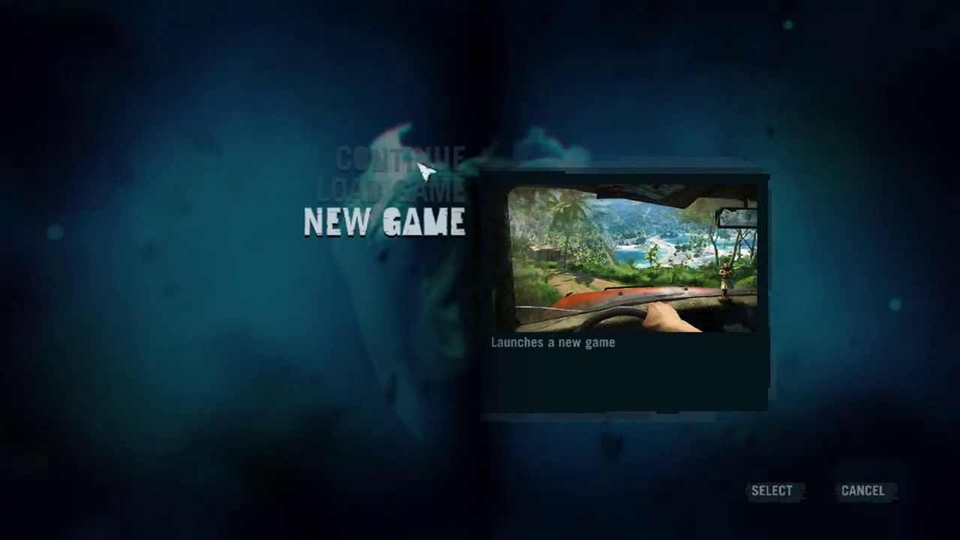
click(892, 486)
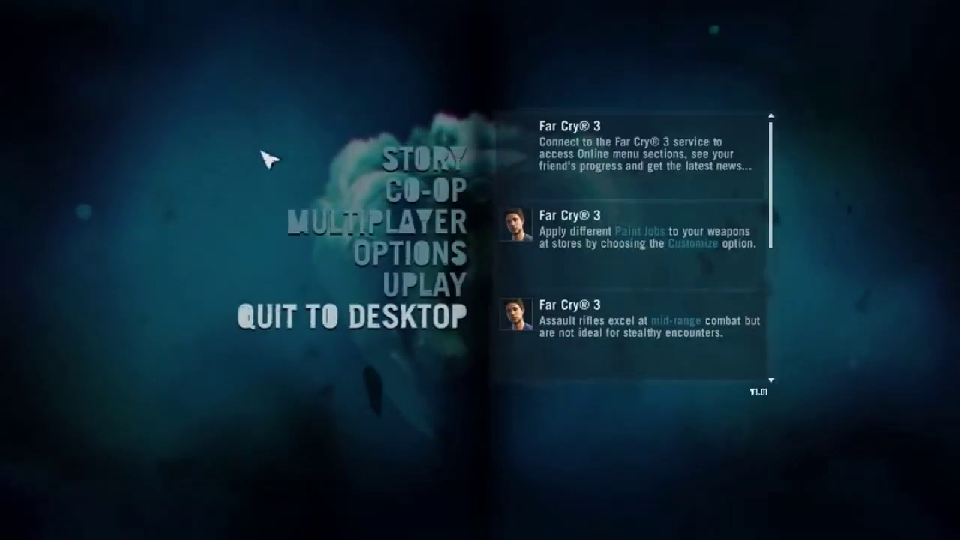